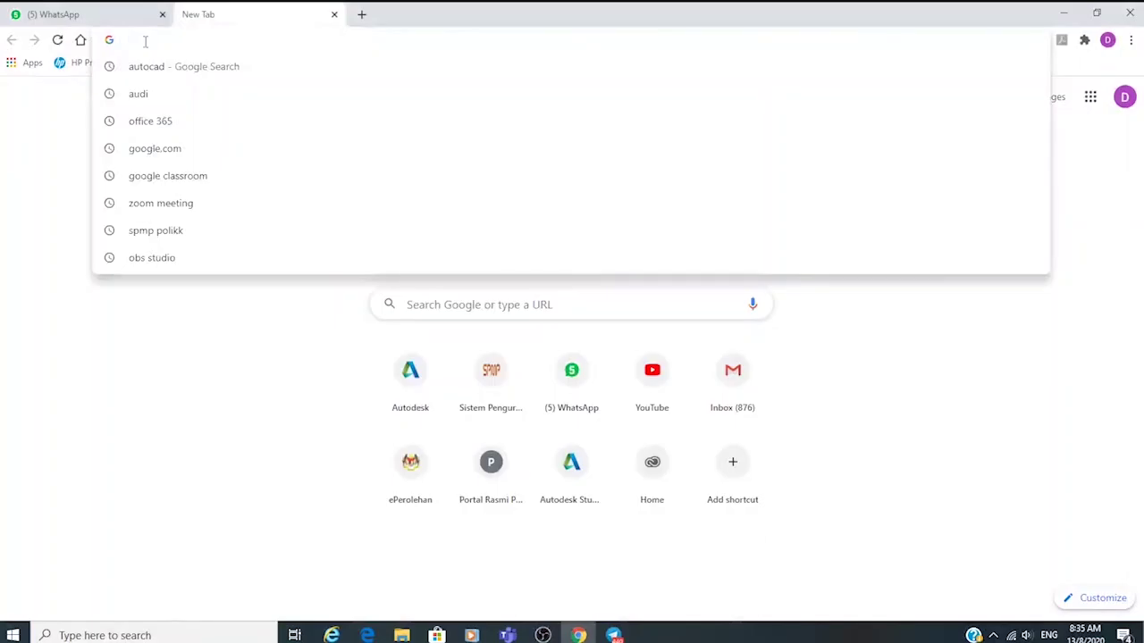
# - Load autodesk.com/education in Chrome's address bar to reach the Education Community home
pyautogui.write('autodesk.com')
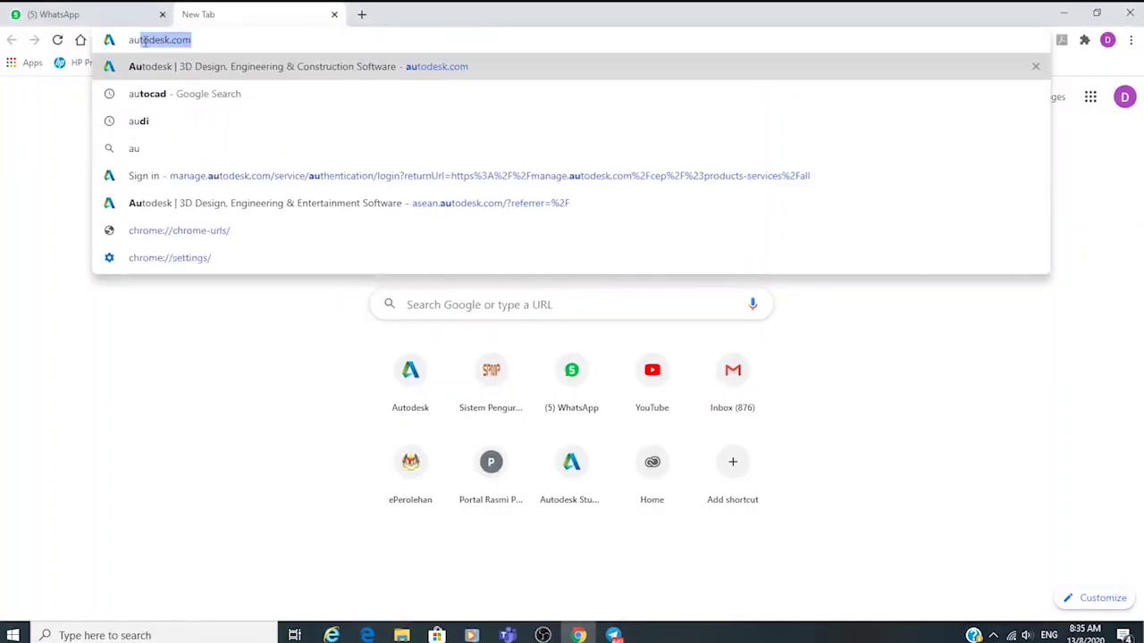
pyautogui.press('Right')
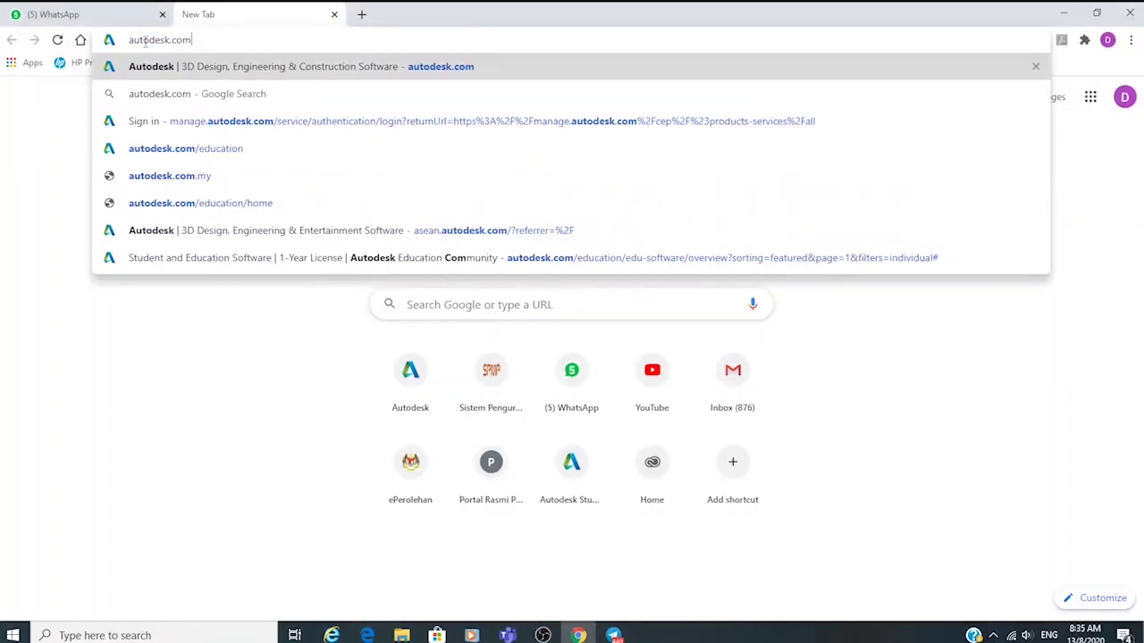
pyautogui.write('/e')
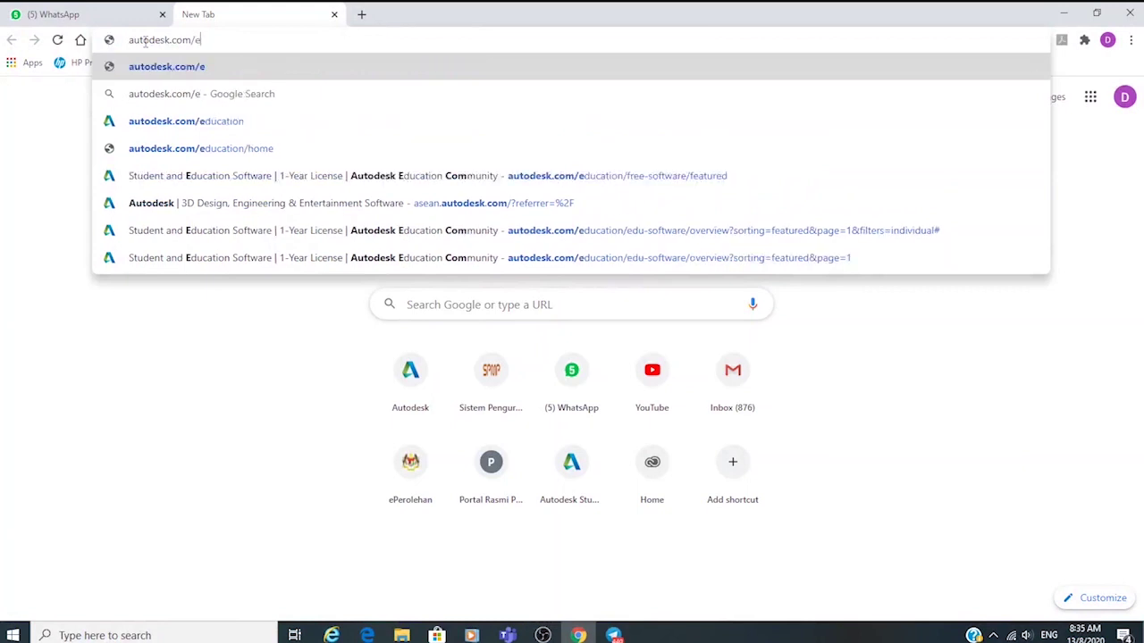
pyautogui.write('ducation')
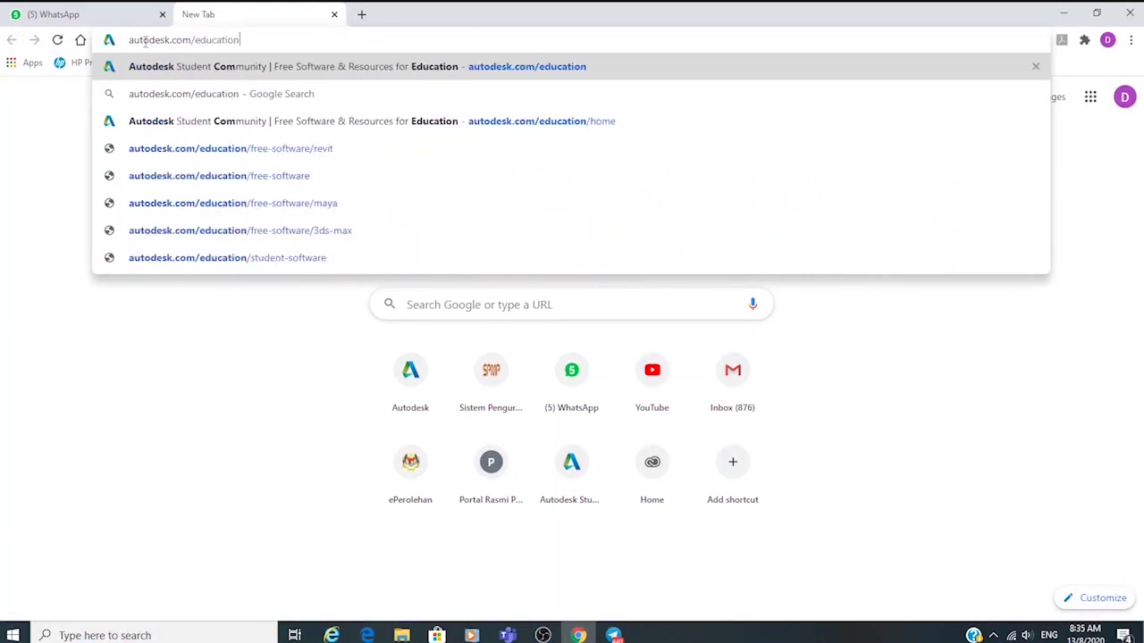
pyautogui.press('Return')
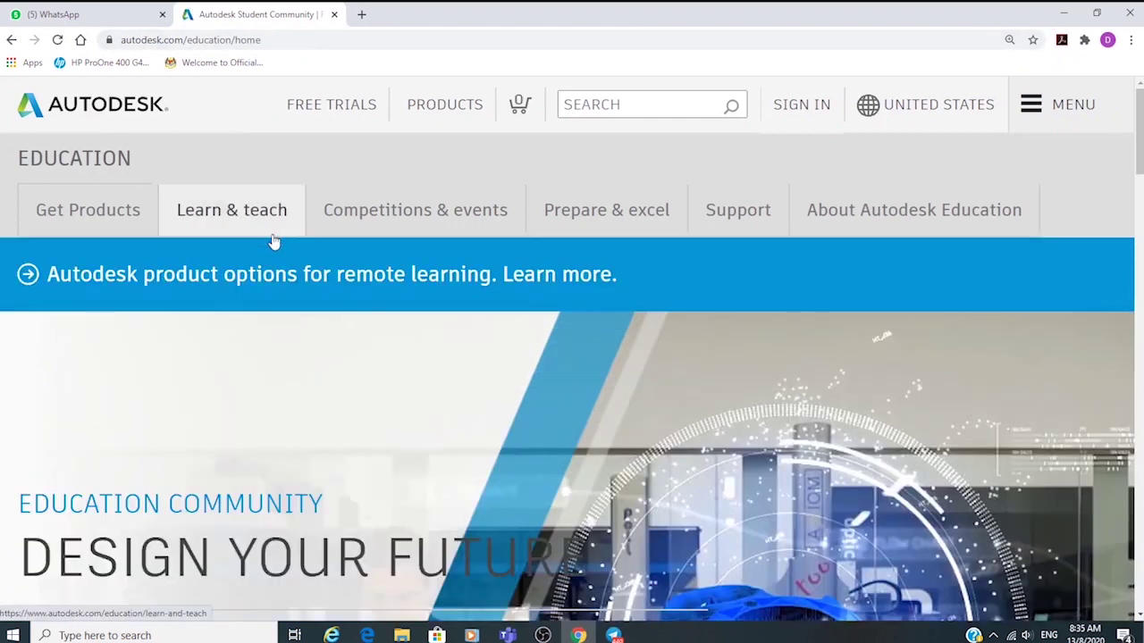
# - Open the education Get Products page
pyautogui.scroll(-2, 274, 259)
pyautogui.scroll(-1, 274, 266)
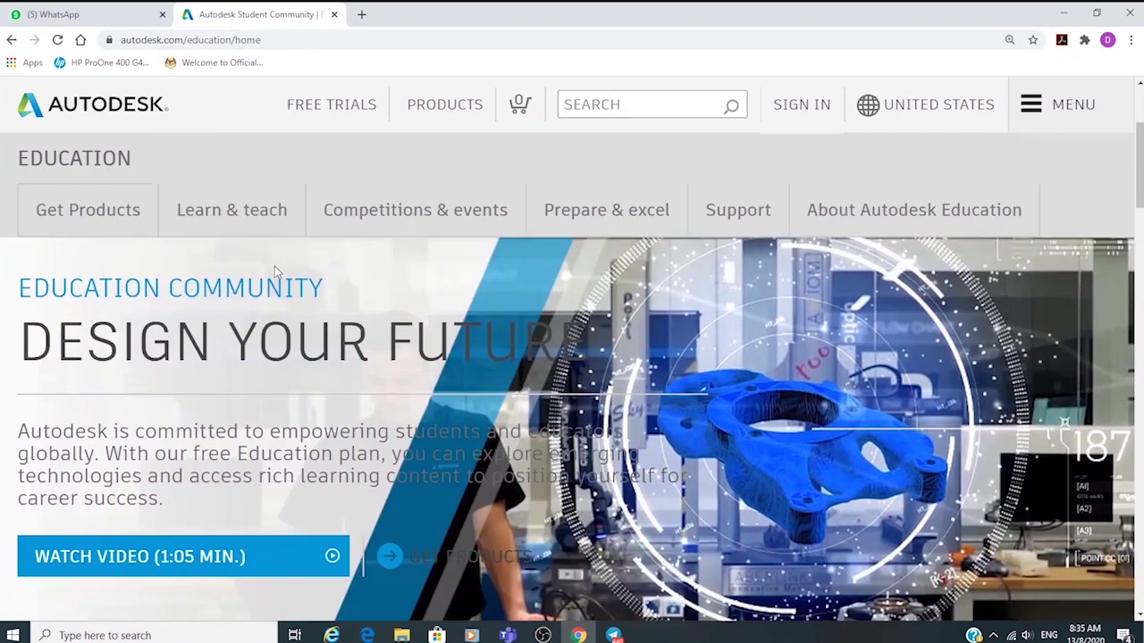
pyautogui.scroll(-2, 274, 266)
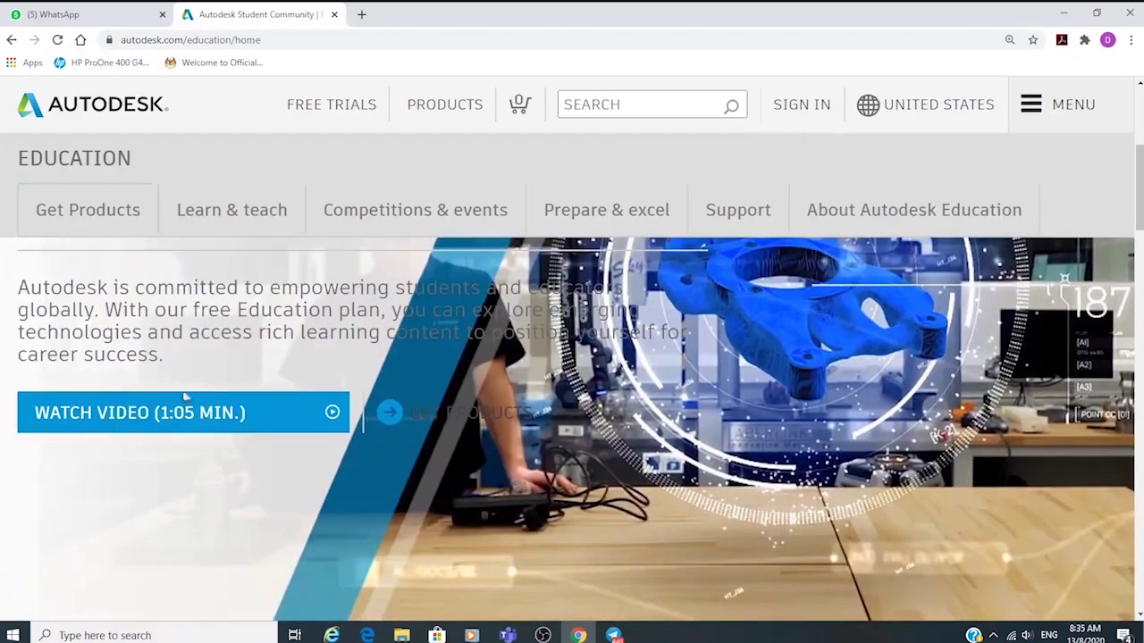
pyautogui.click(394, 422)
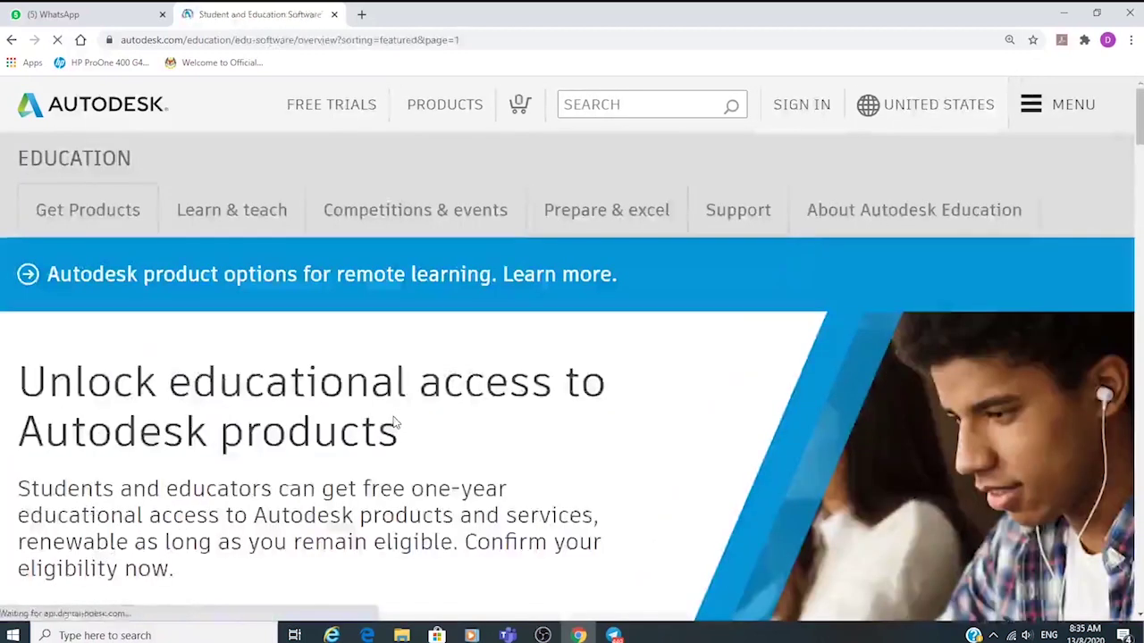
# - Start getting AutoCAD from its Get started link in the product list
pyautogui.scroll(-2, 394, 422)
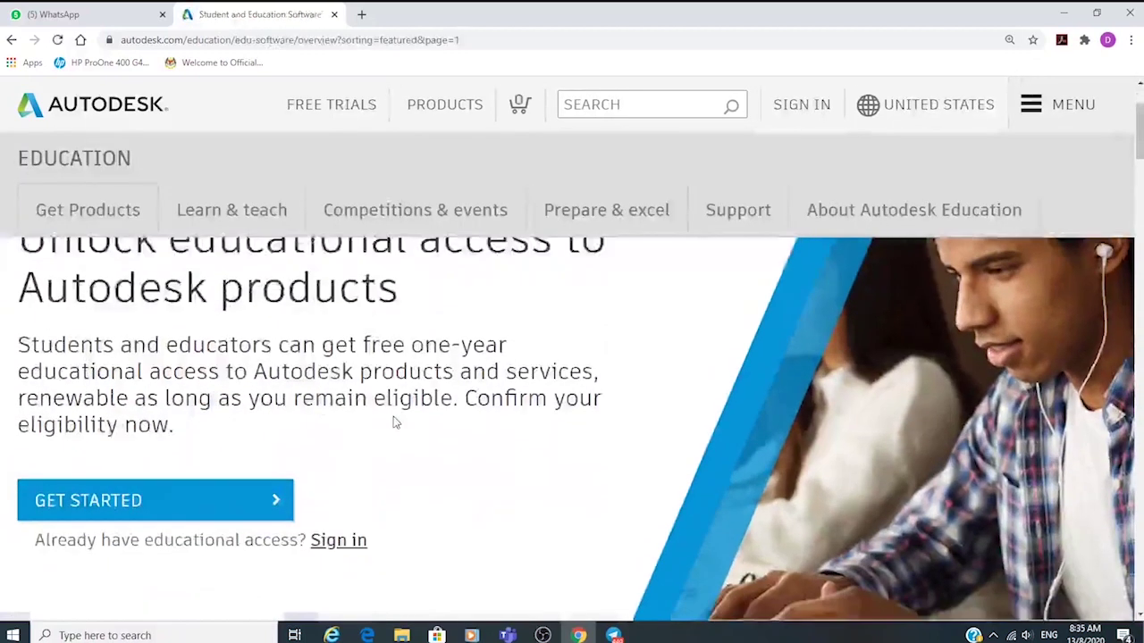
pyautogui.scroll(-2, 396, 422)
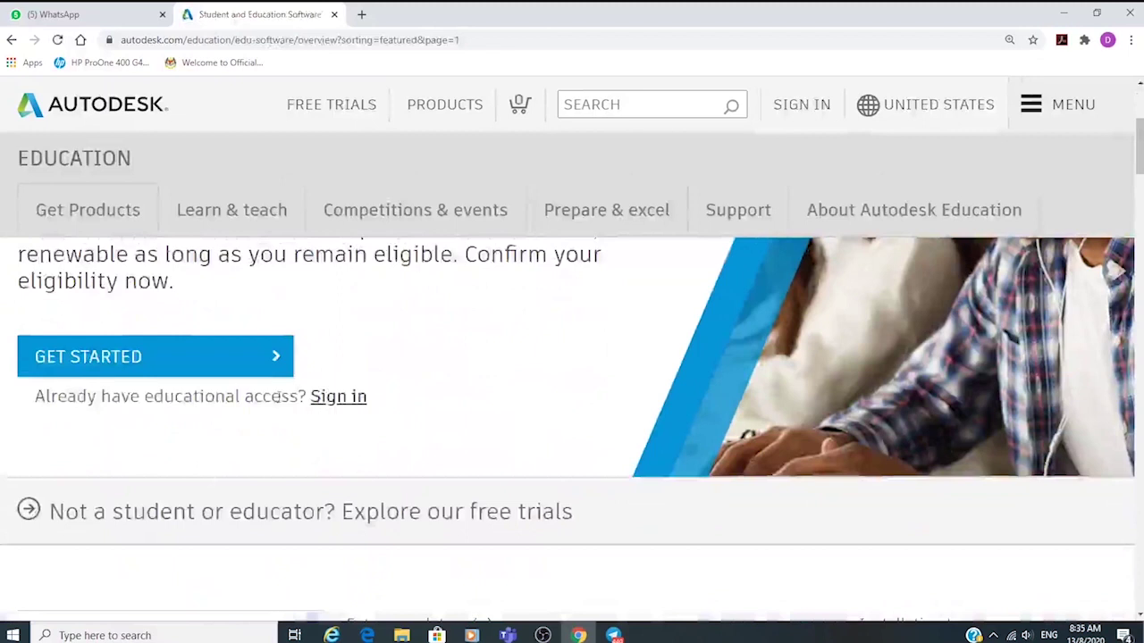
pyautogui.scroll(-3, 404, 366)
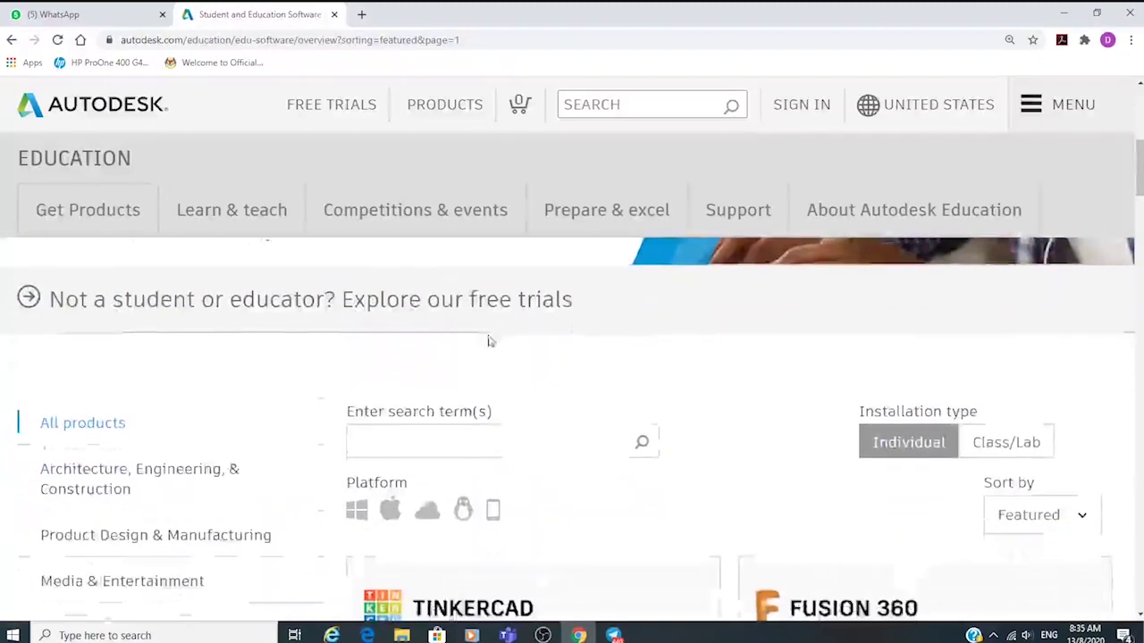
pyautogui.scroll(-2, 677, 330)
pyautogui.scroll(-5, 613, 468)
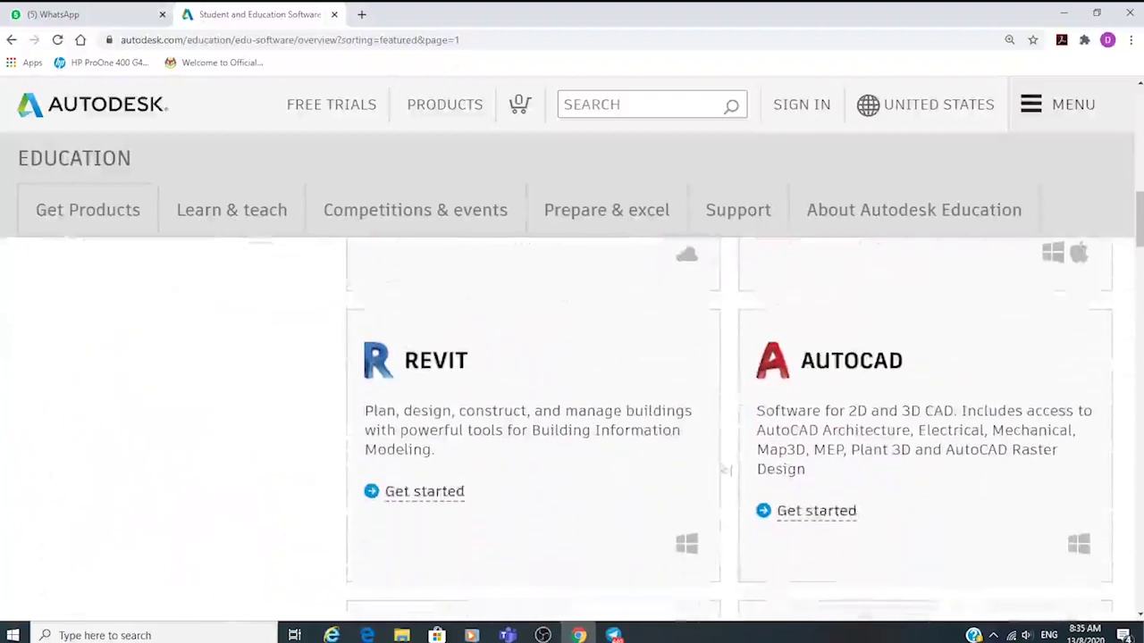
pyautogui.click(786, 513)
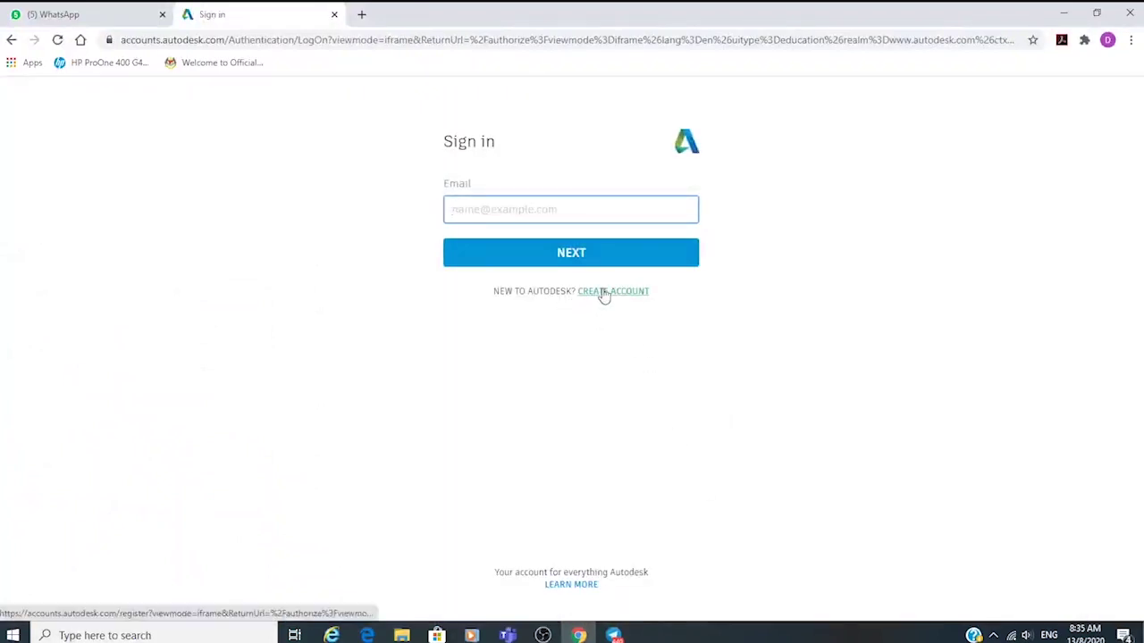
# - Begin a new account as a Student at a University/Post-Secondary institution in Malaysia
pyautogui.click(607, 297)
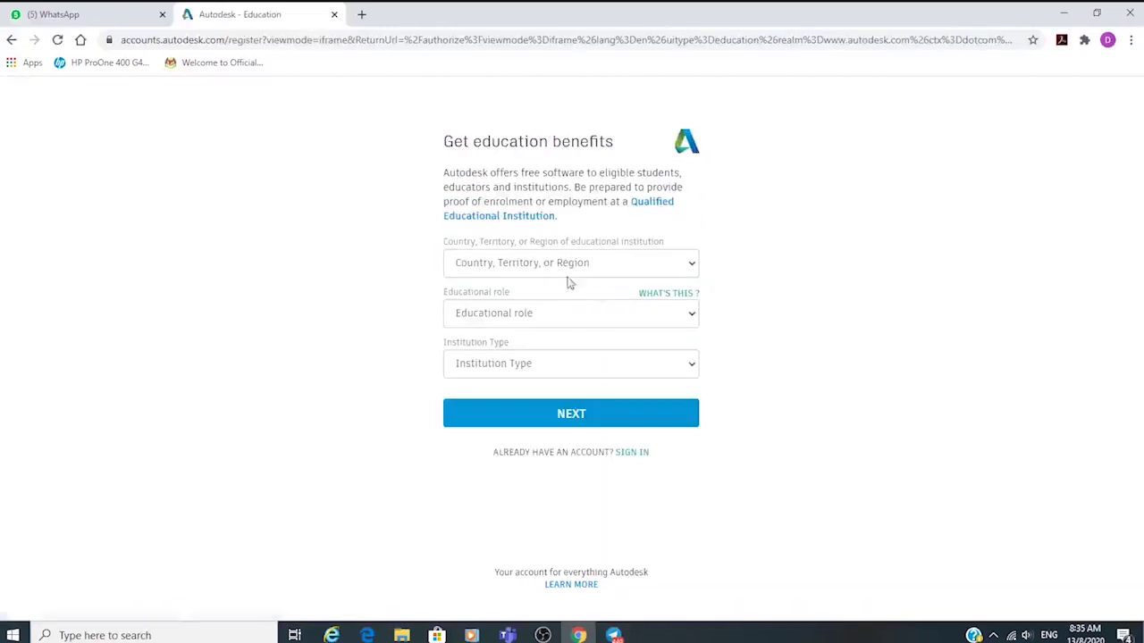
pyautogui.click(562, 271)
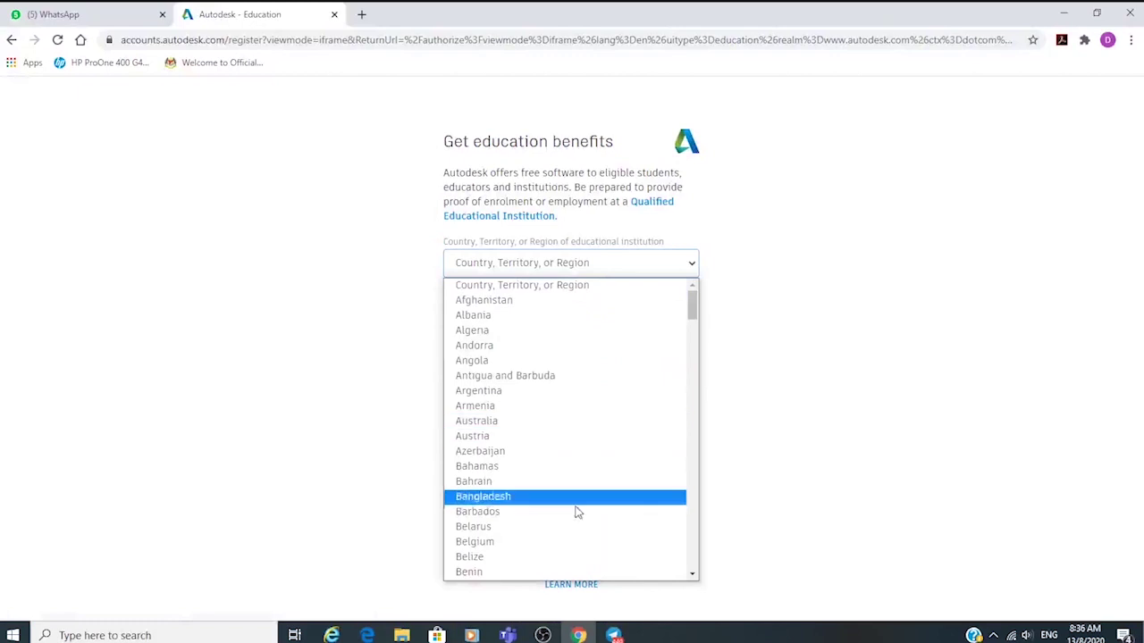
pyautogui.scroll(-7, 514, 561)
pyautogui.scroll(-8, 518, 561)
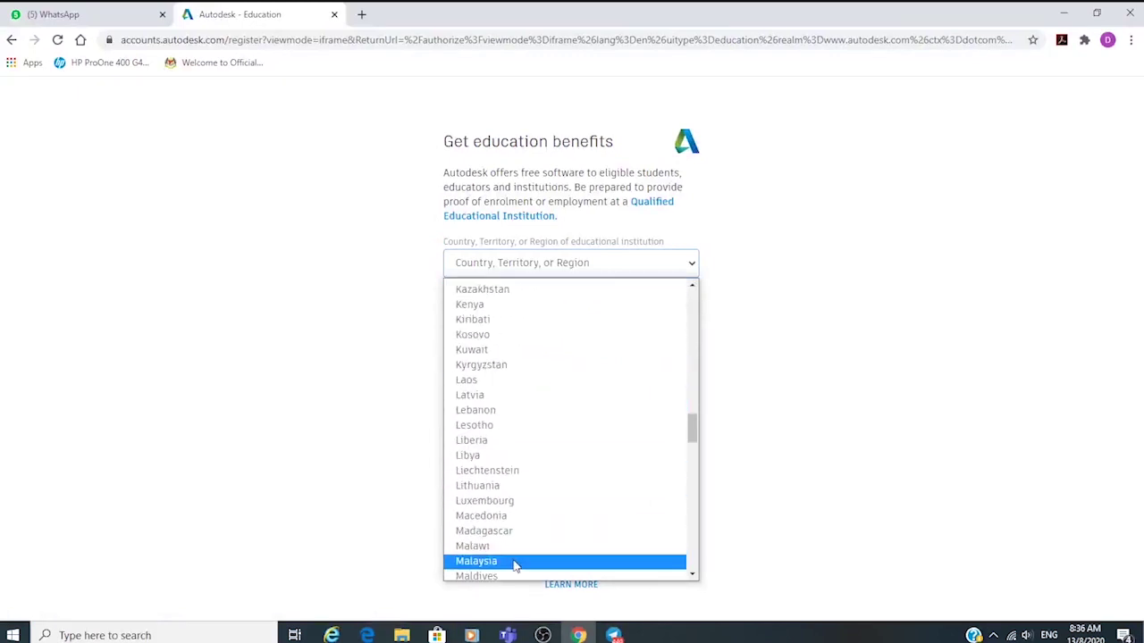
pyautogui.click(515, 561)
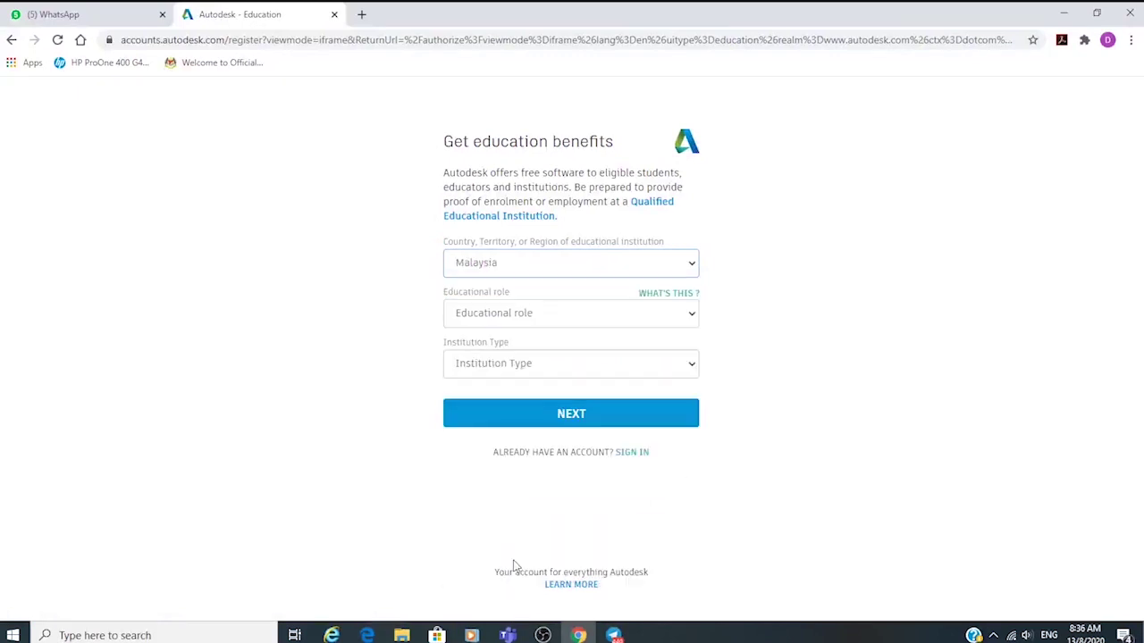
pyautogui.click(578, 314)
pyautogui.click(570, 357)
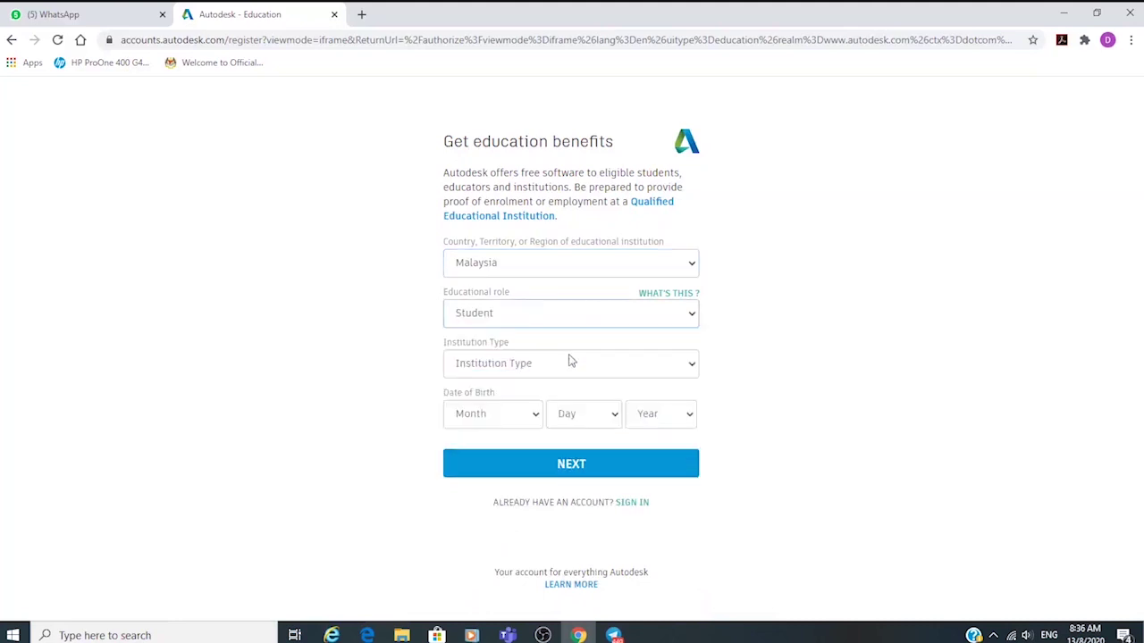
pyautogui.click(570, 372)
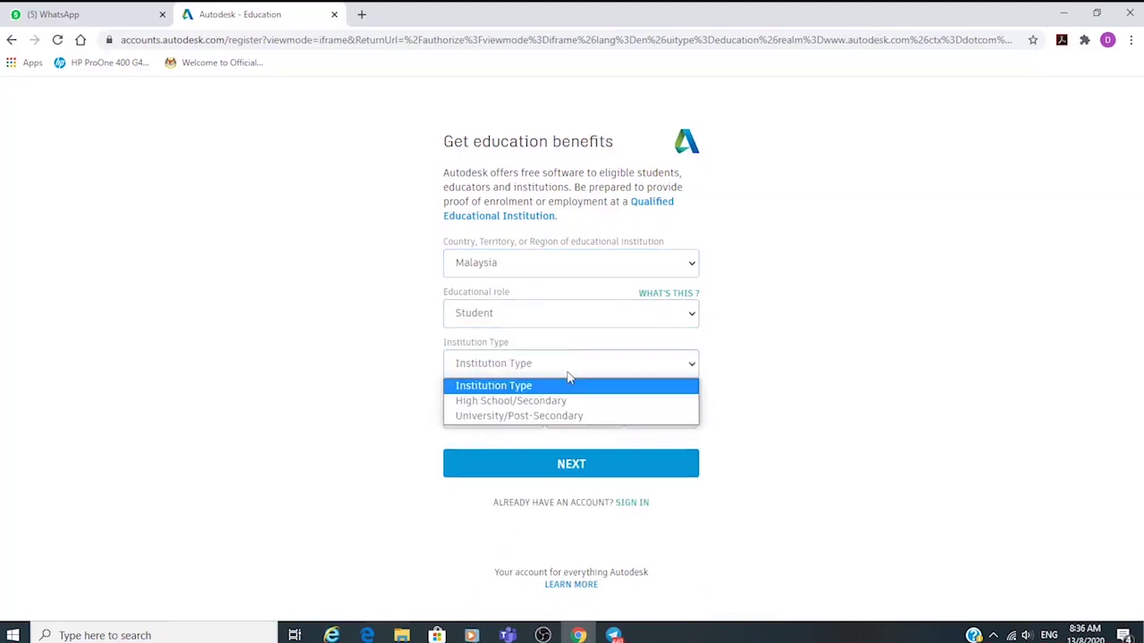
pyautogui.click(581, 418)
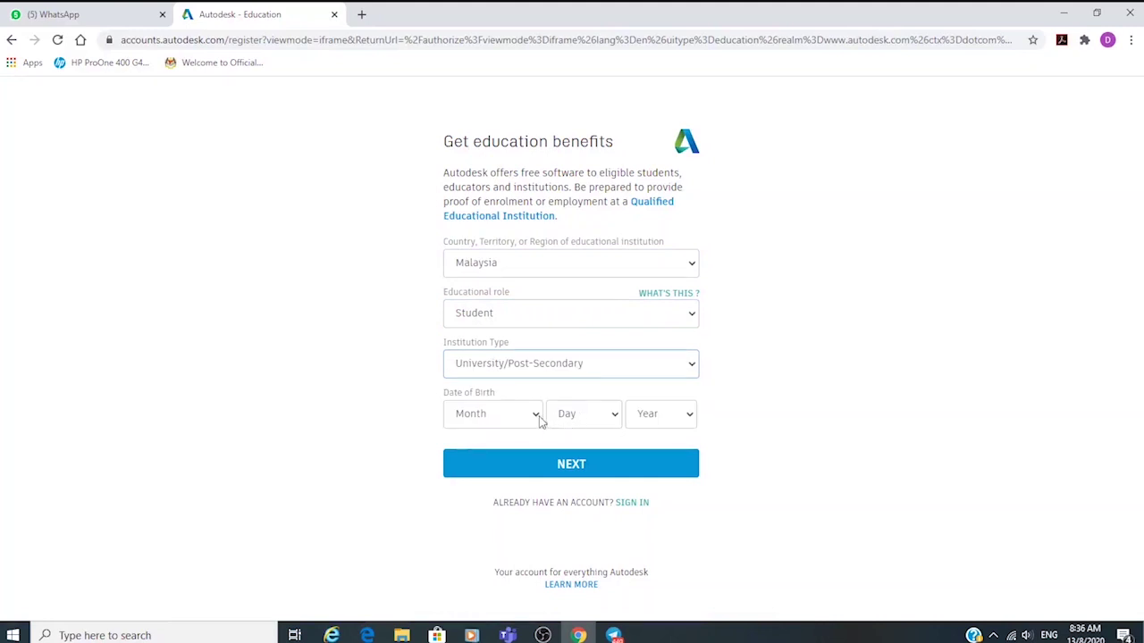
# - Set the birth date to January 1, 2000 and submit the eligibility form
pyautogui.click(540, 426)
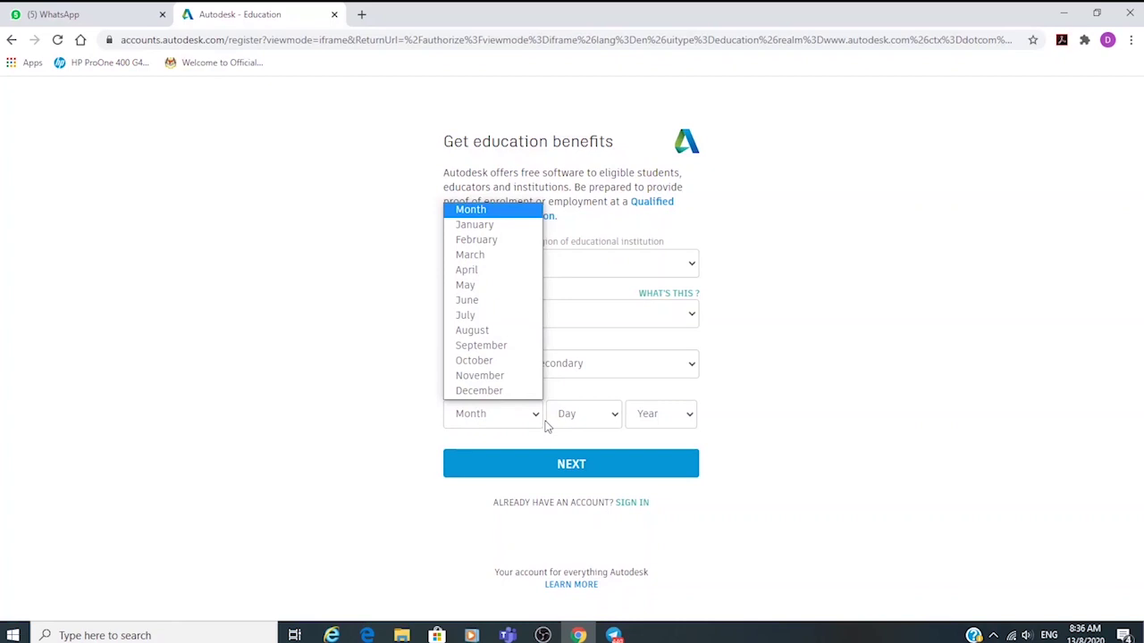
pyautogui.click(474, 224)
pyautogui.click(613, 417)
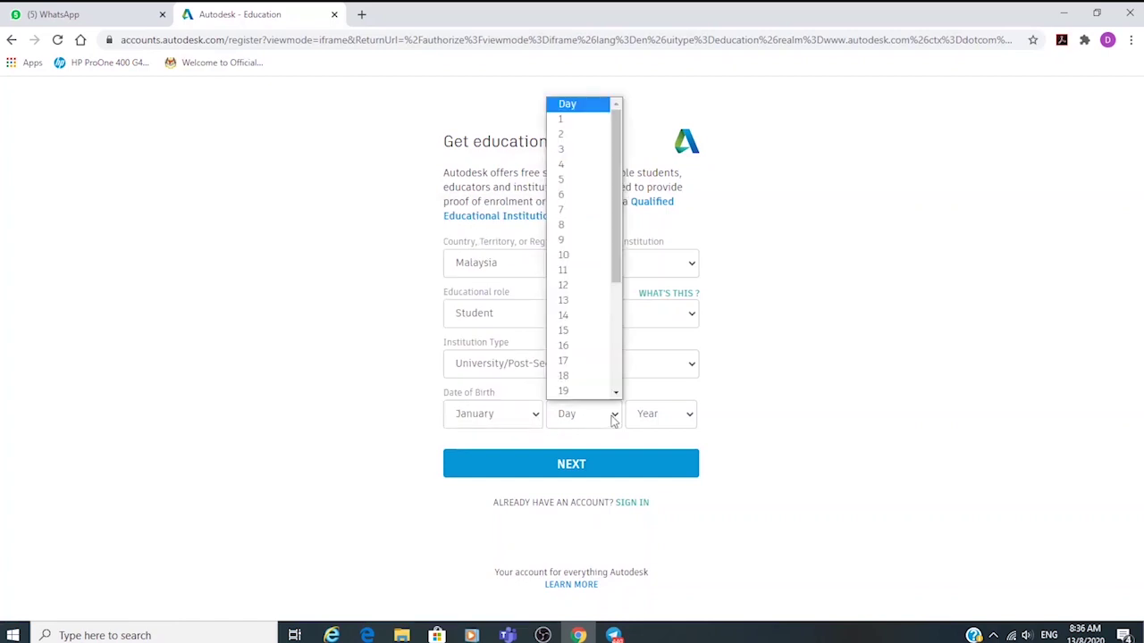
pyautogui.click(558, 123)
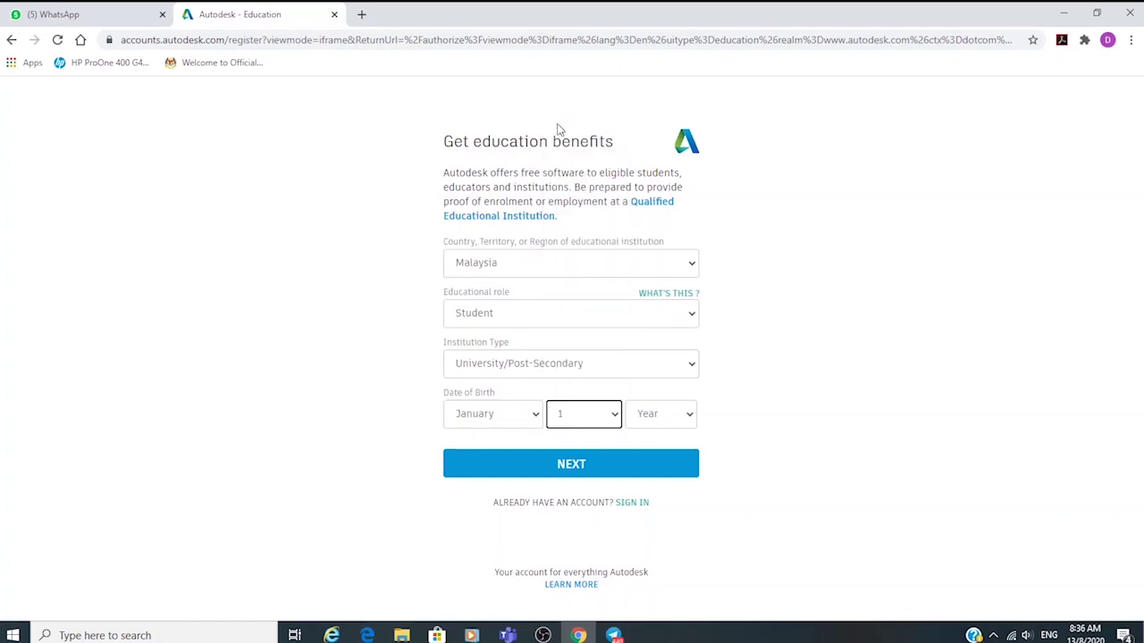
pyautogui.click(689, 417)
pyautogui.scroll(-1, 690, 393)
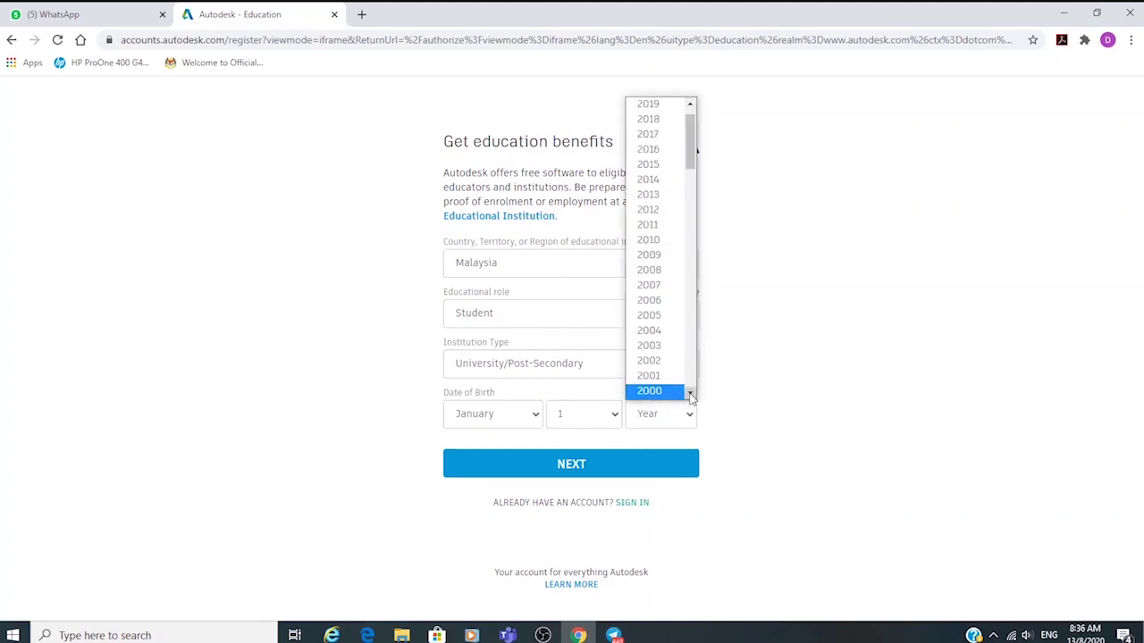
pyautogui.click(690, 391)
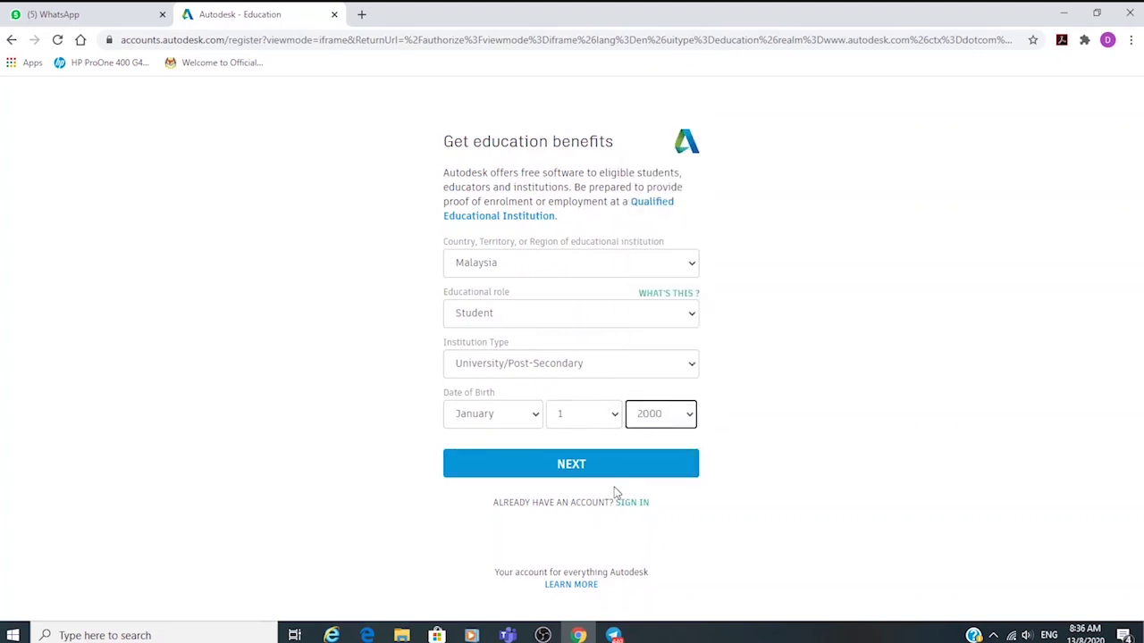
pyautogui.click(572, 467)
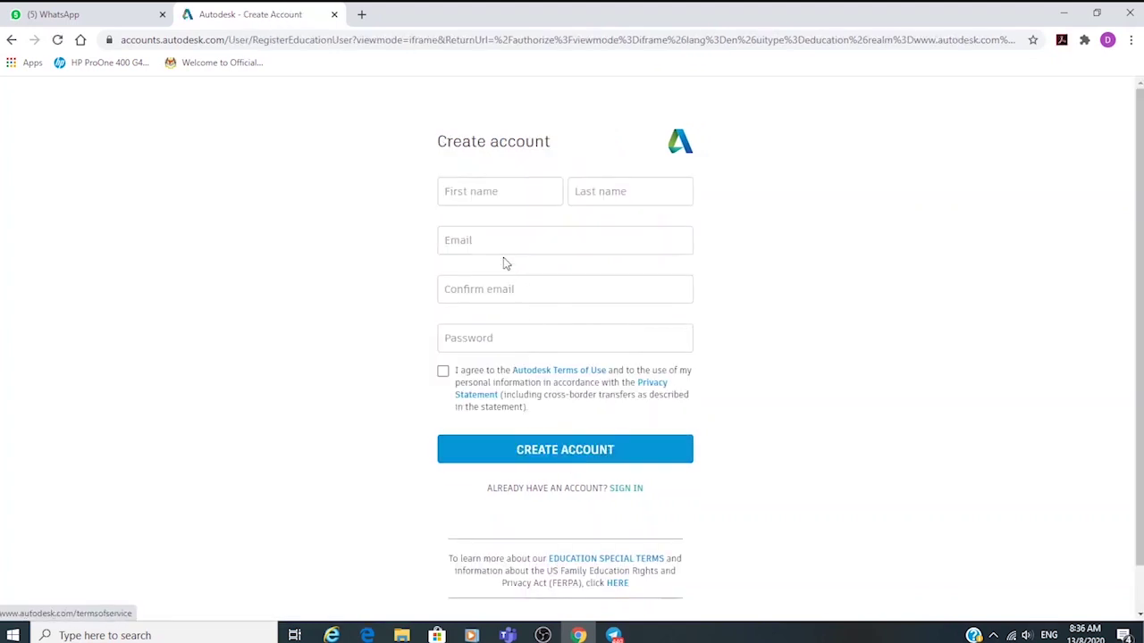
# - Enter the student's first and last name in the Create account form
pyautogui.click(479, 195)
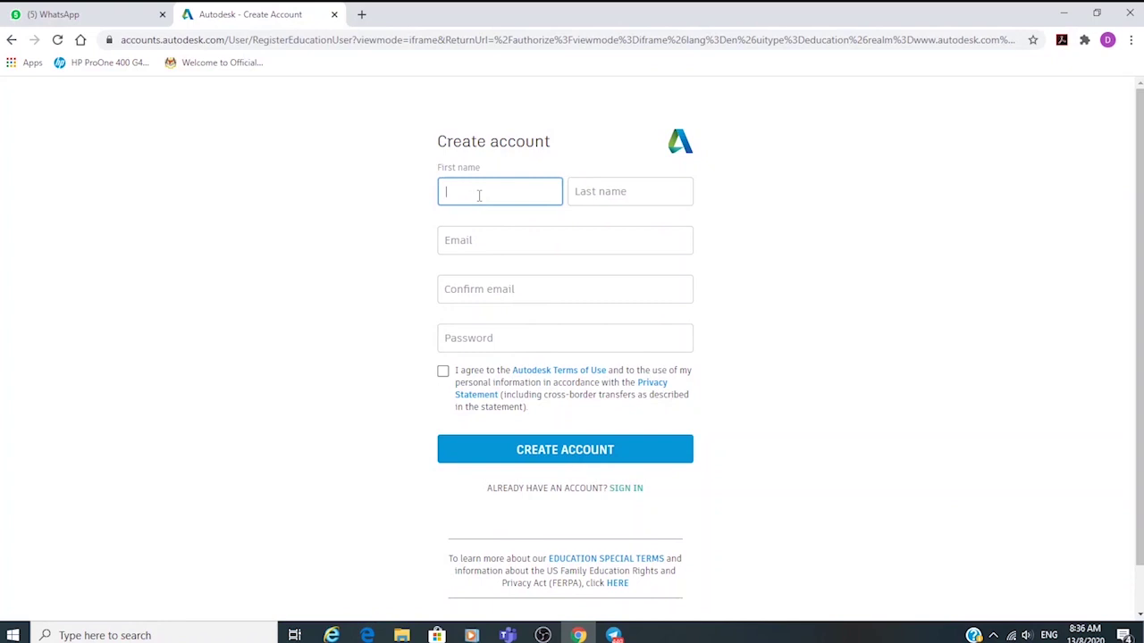
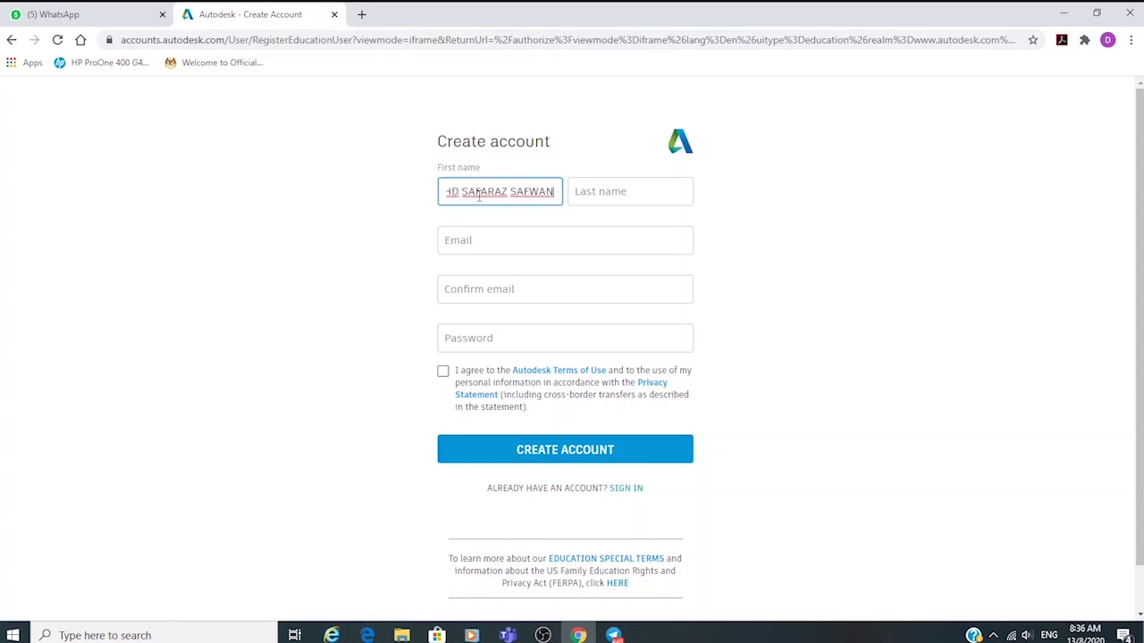
pyautogui.click(578, 187)
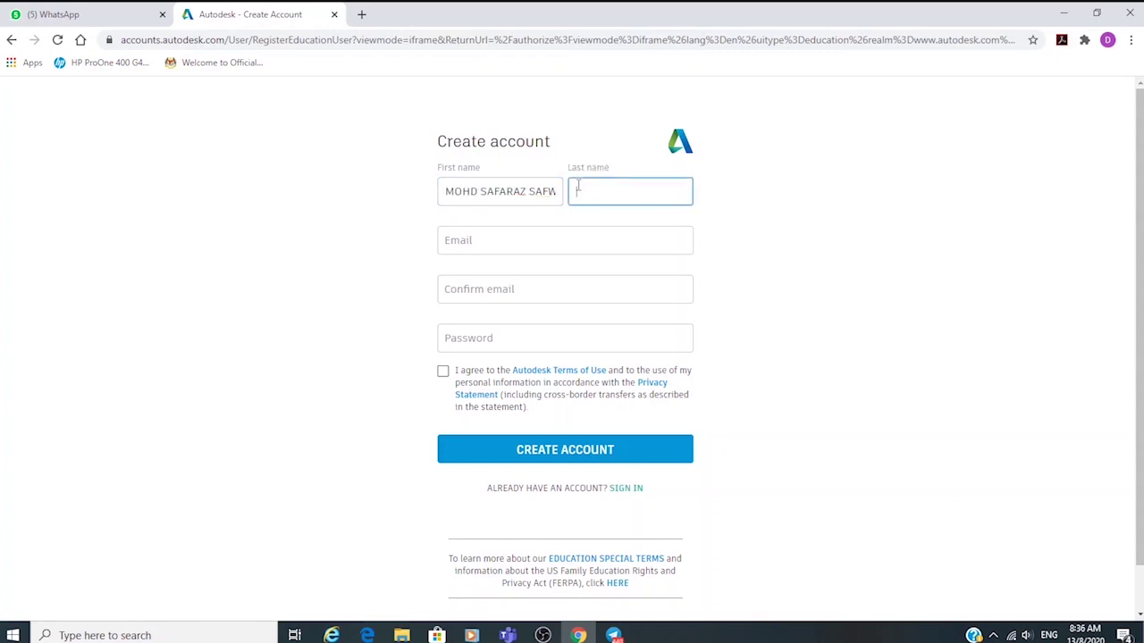
pyautogui.click(581, 243)
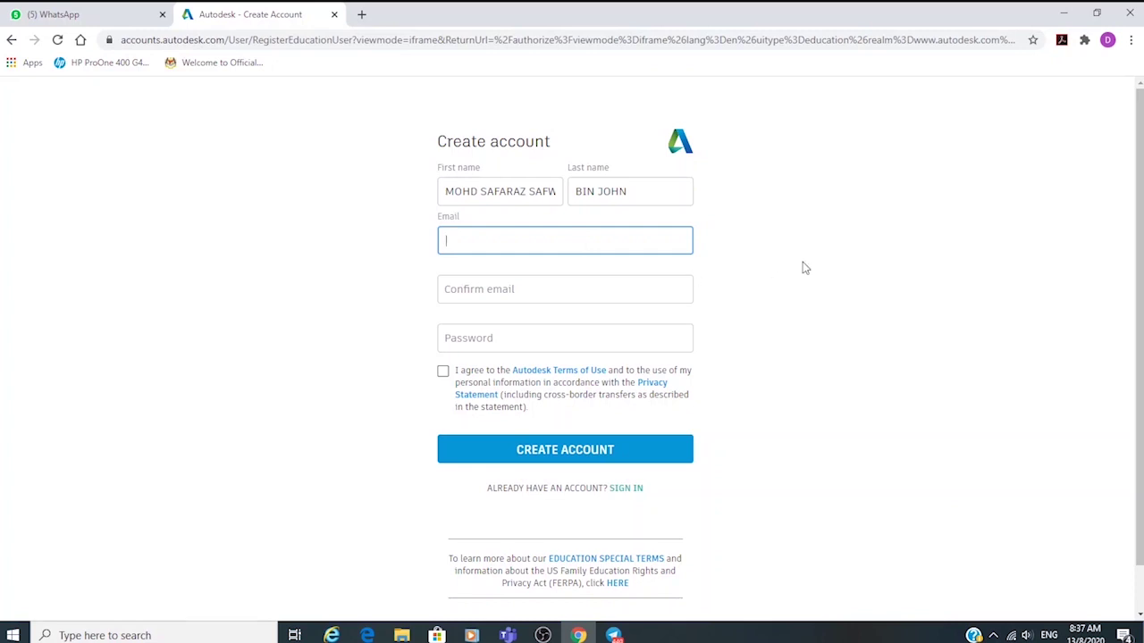
# - In a new tab, sign out of Google and start creating a personal account
pyautogui.click(362, 16)
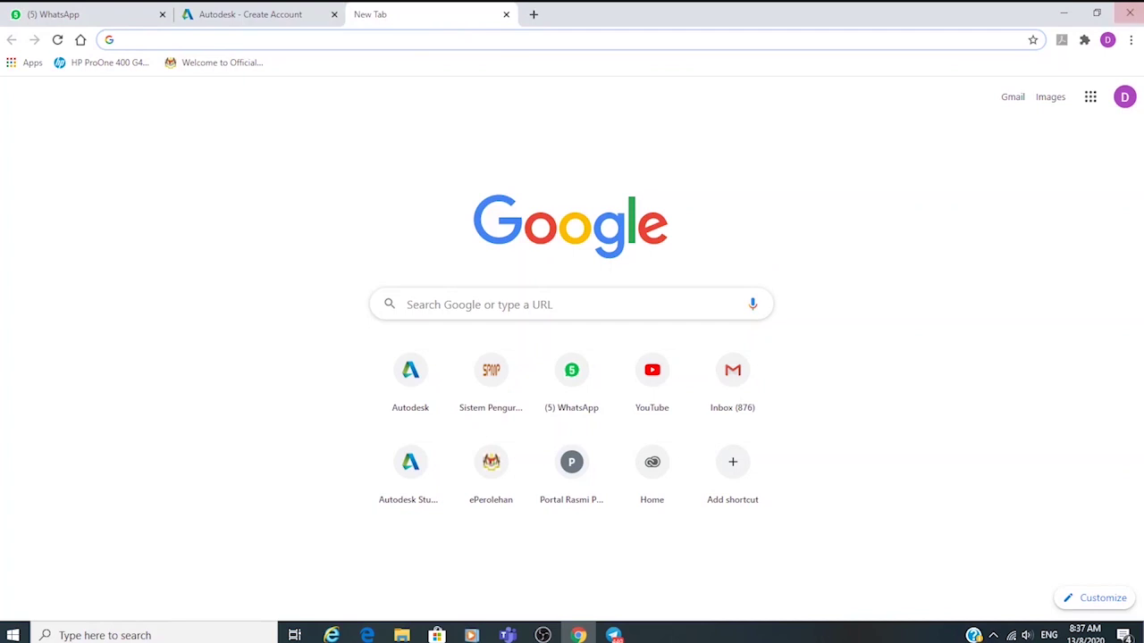
pyautogui.click(1124, 98)
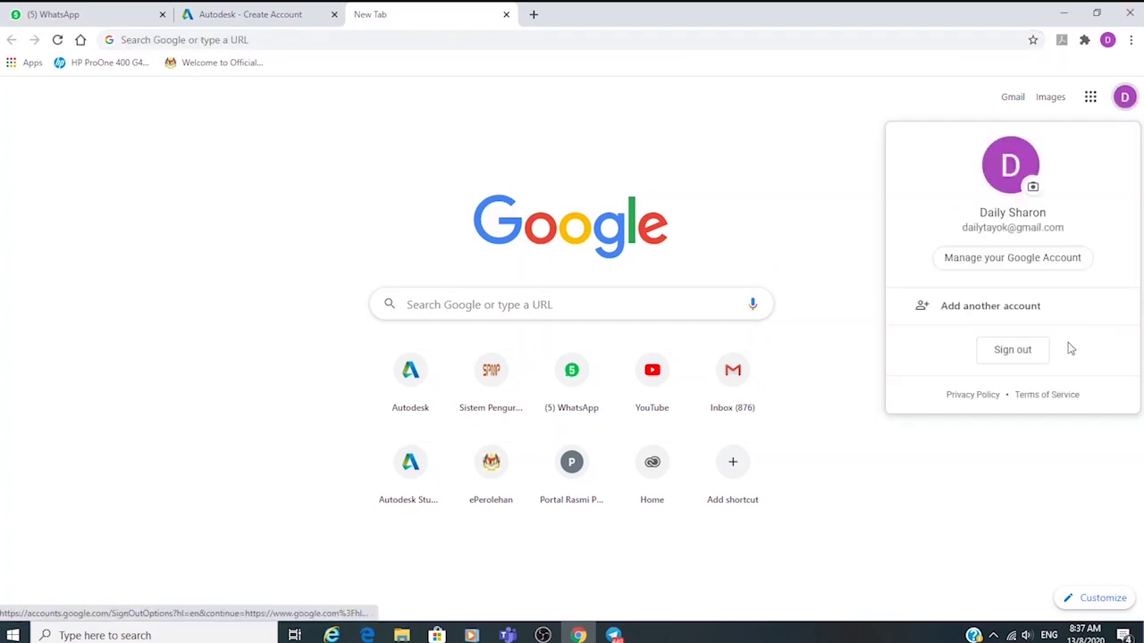
pyautogui.click(1012, 350)
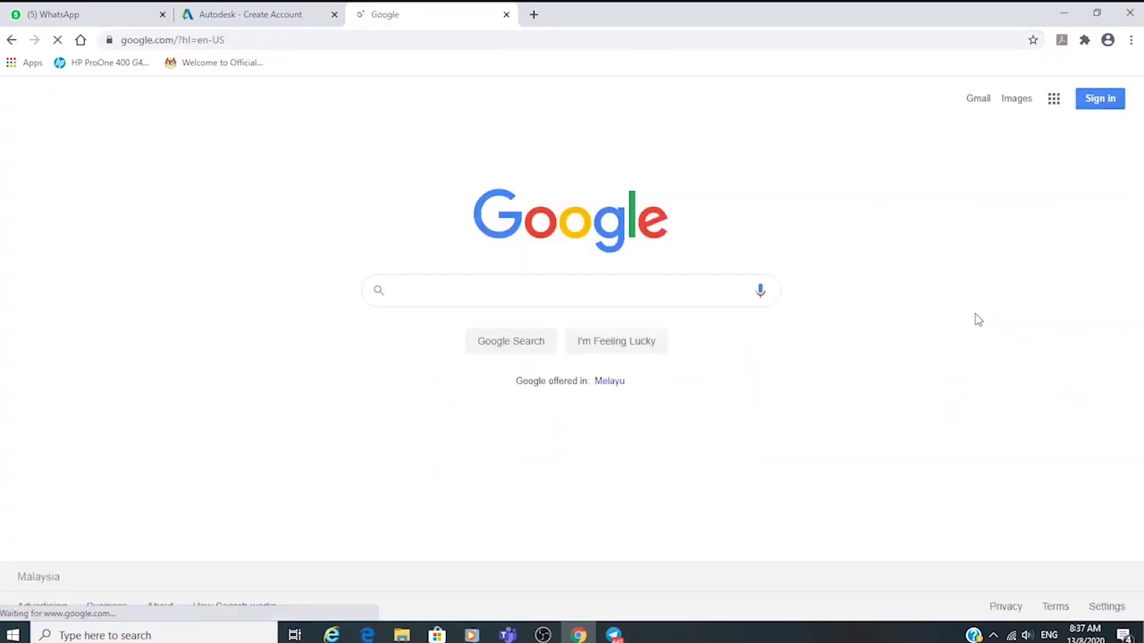
pyautogui.click(1099, 98)
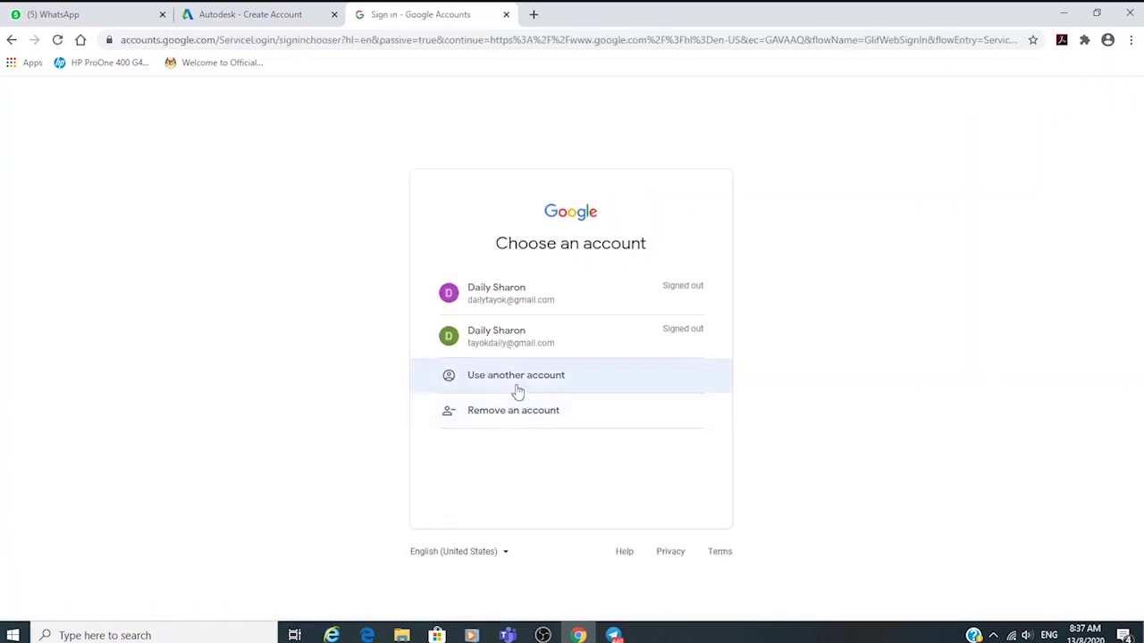
pyautogui.click(505, 380)
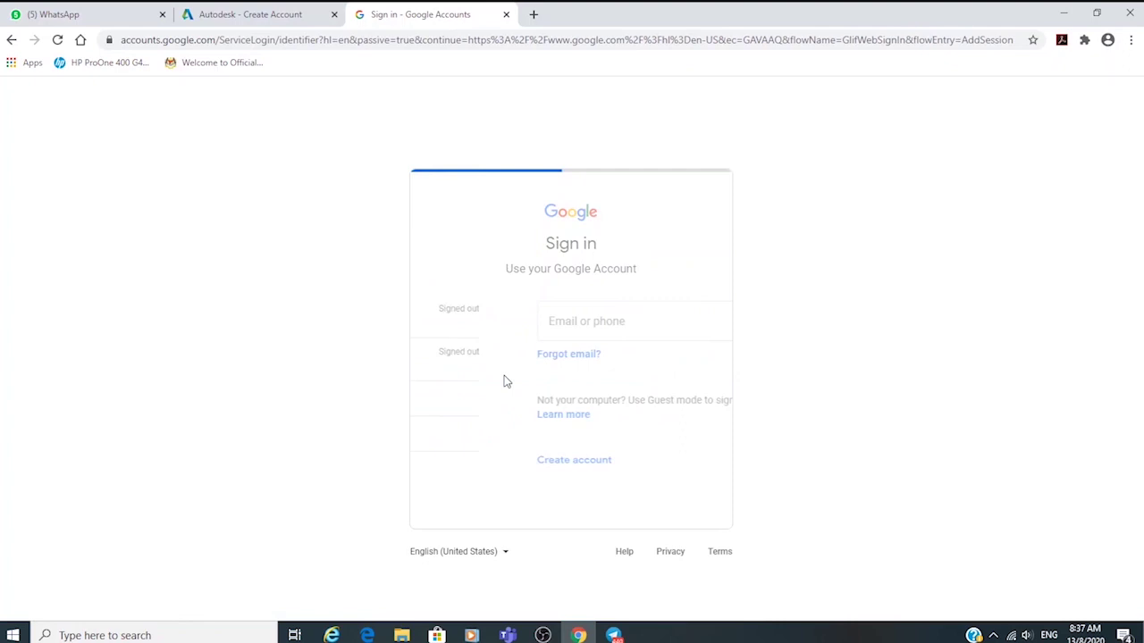
pyautogui.click(497, 463)
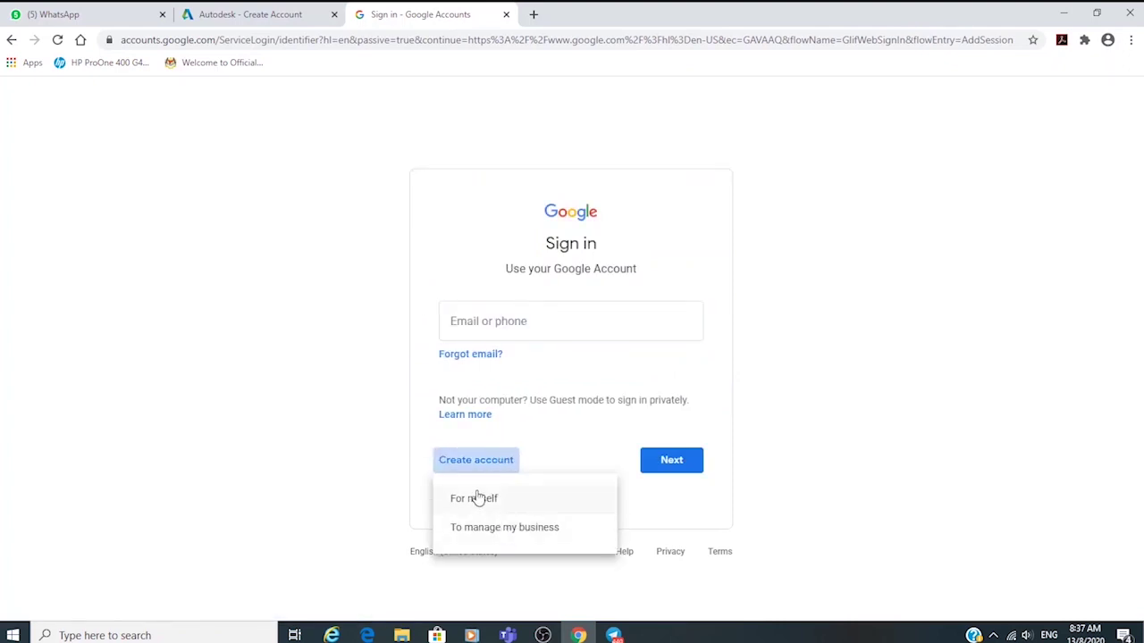
pyautogui.click(479, 500)
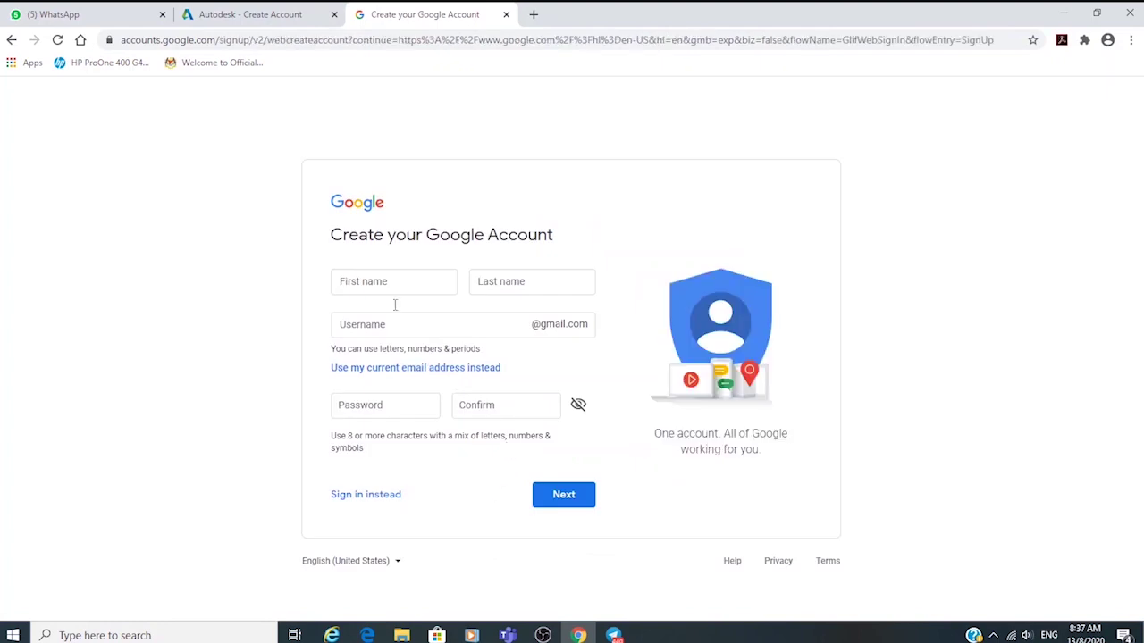
# - Fill in the new account's first name, last name, username and password, and submit
pyautogui.click(386, 292)
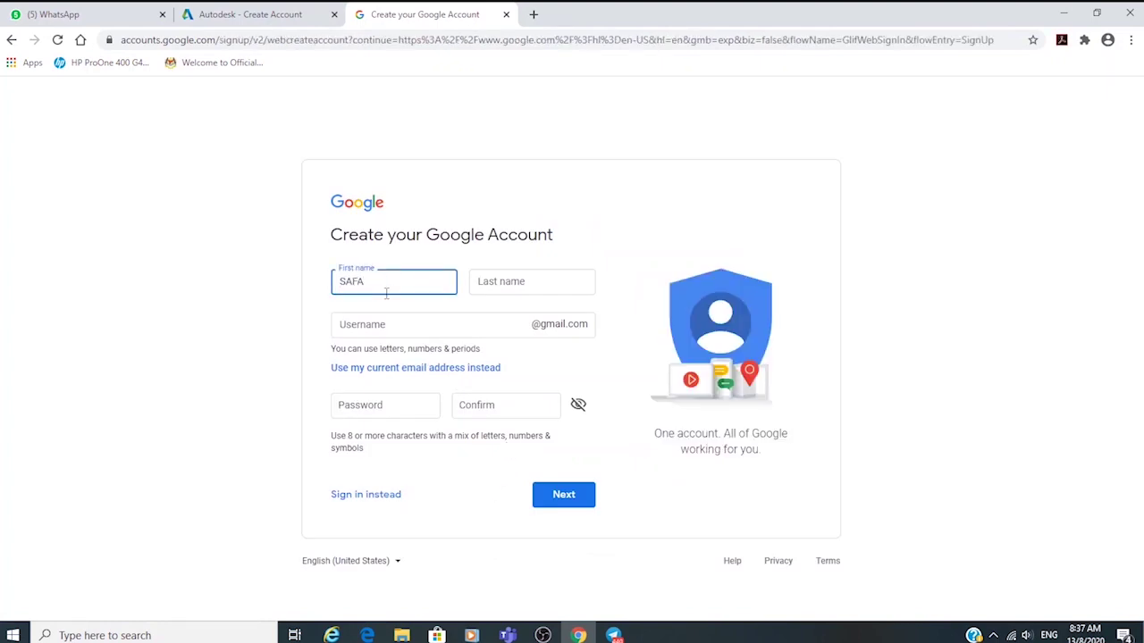
pyautogui.click(541, 284)
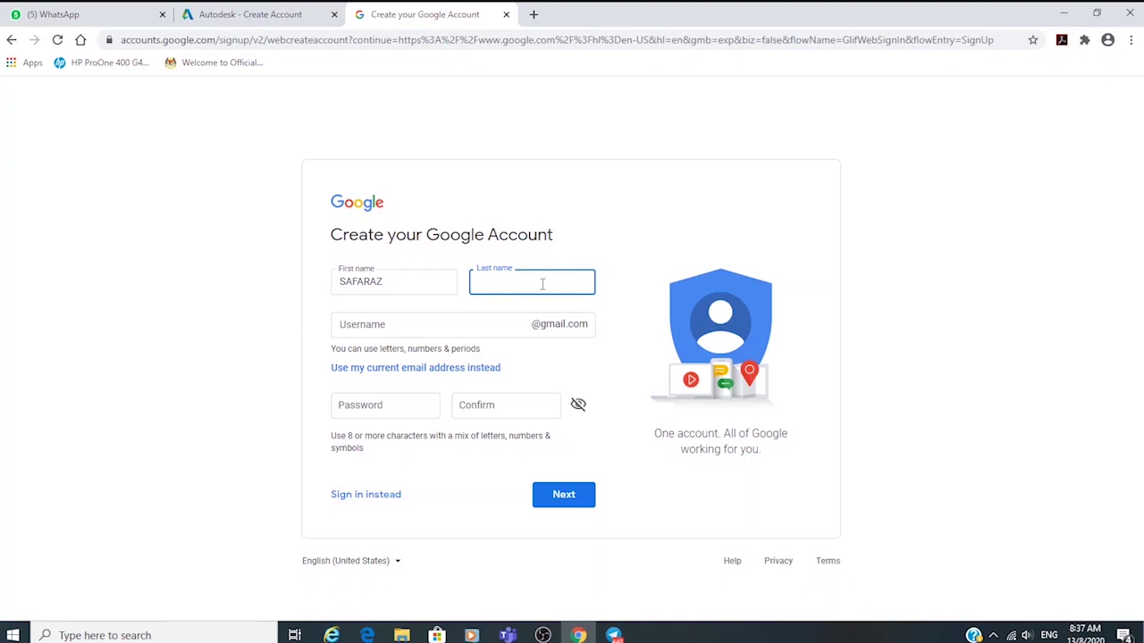
pyautogui.write('JOHN')
pyautogui.click(518, 326)
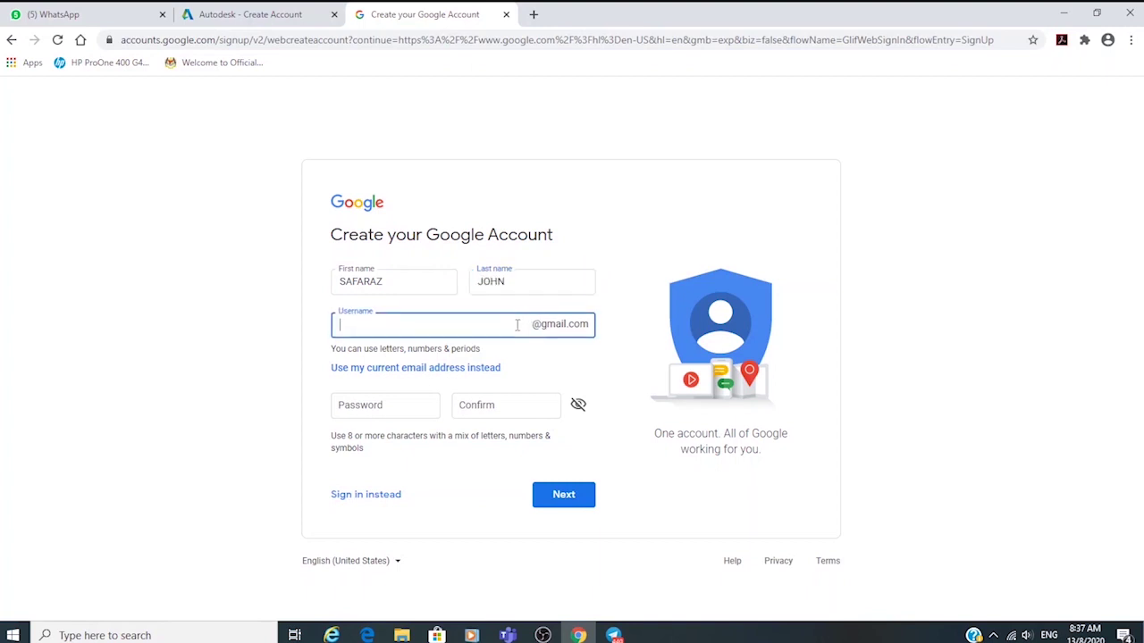
pyautogui.click(400, 407)
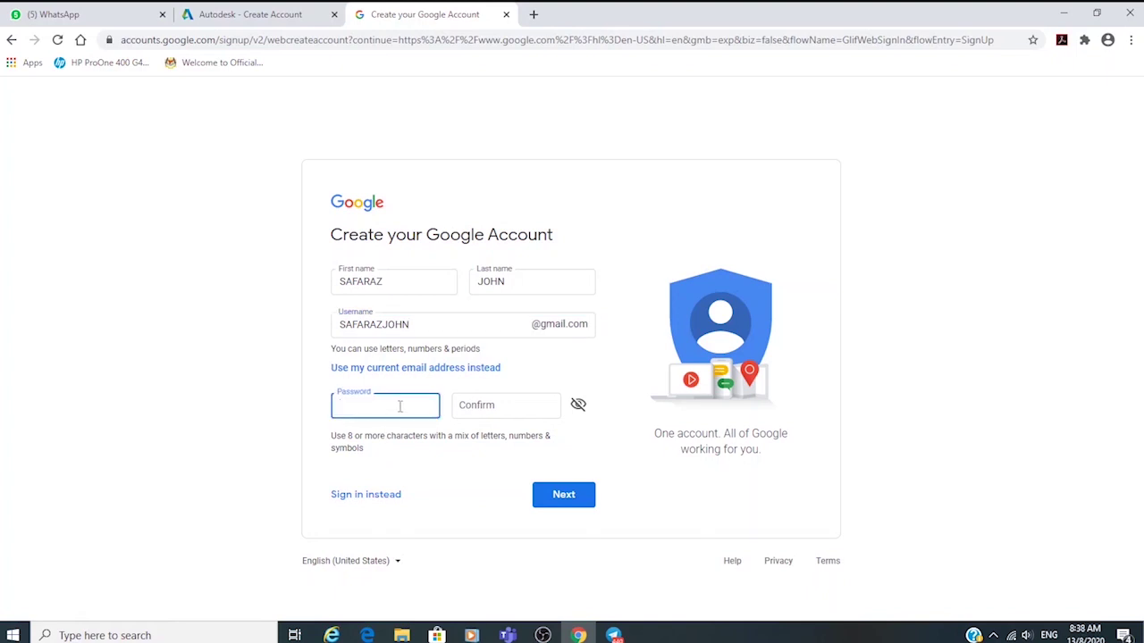
pyautogui.click(488, 405)
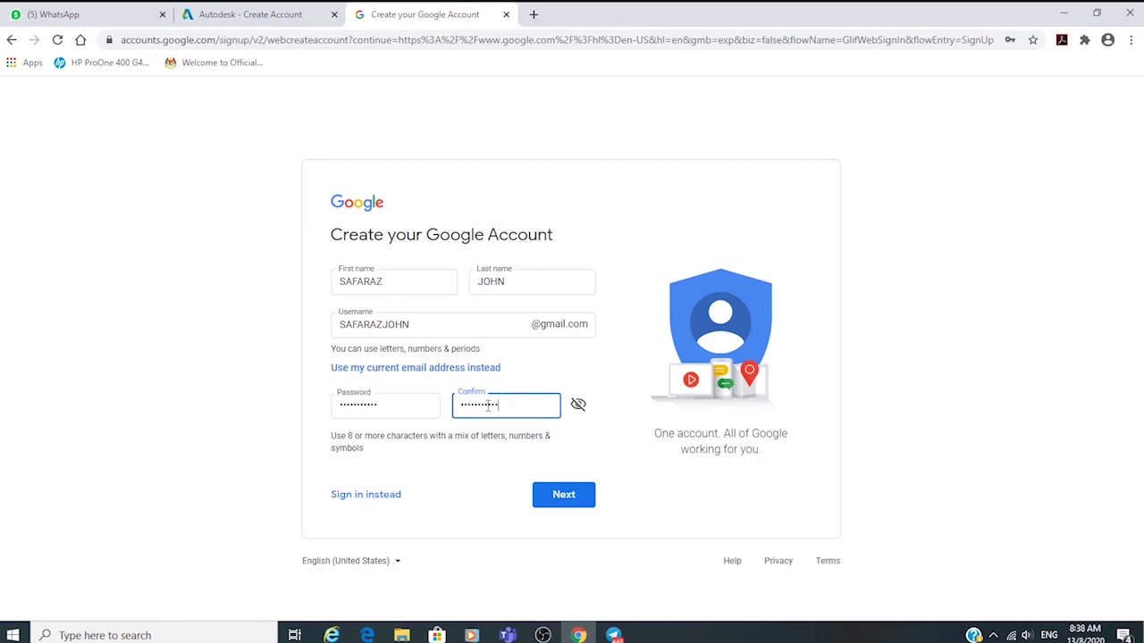
pyautogui.click(564, 497)
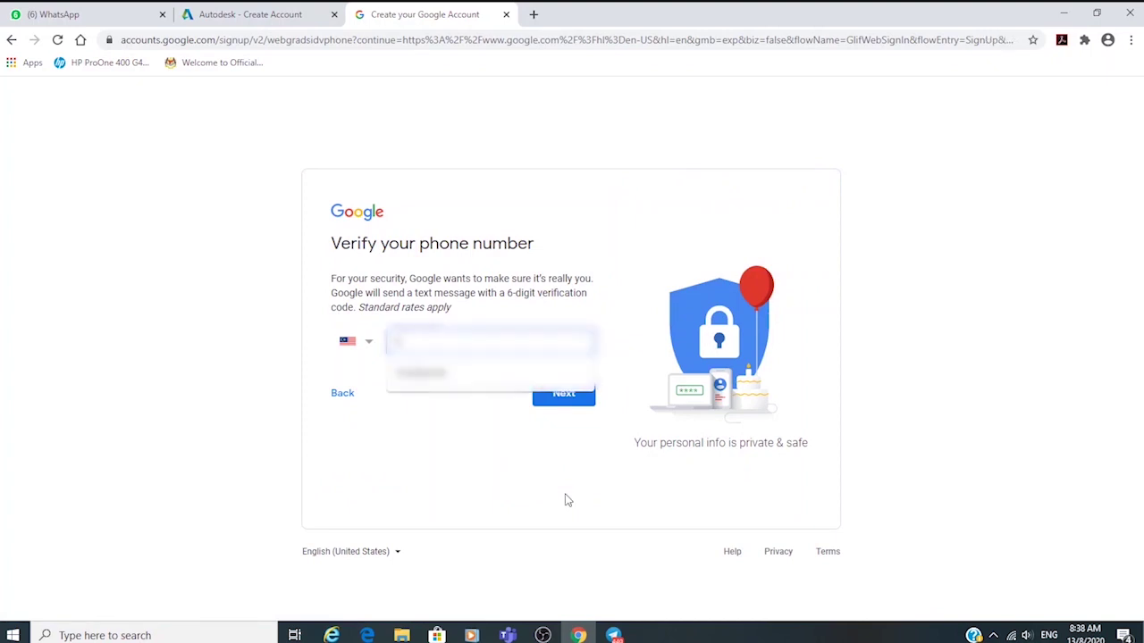
# - Verify the autofilled phone number with the texted verification code
pyautogui.click(437, 373)
pyautogui.click(552, 400)
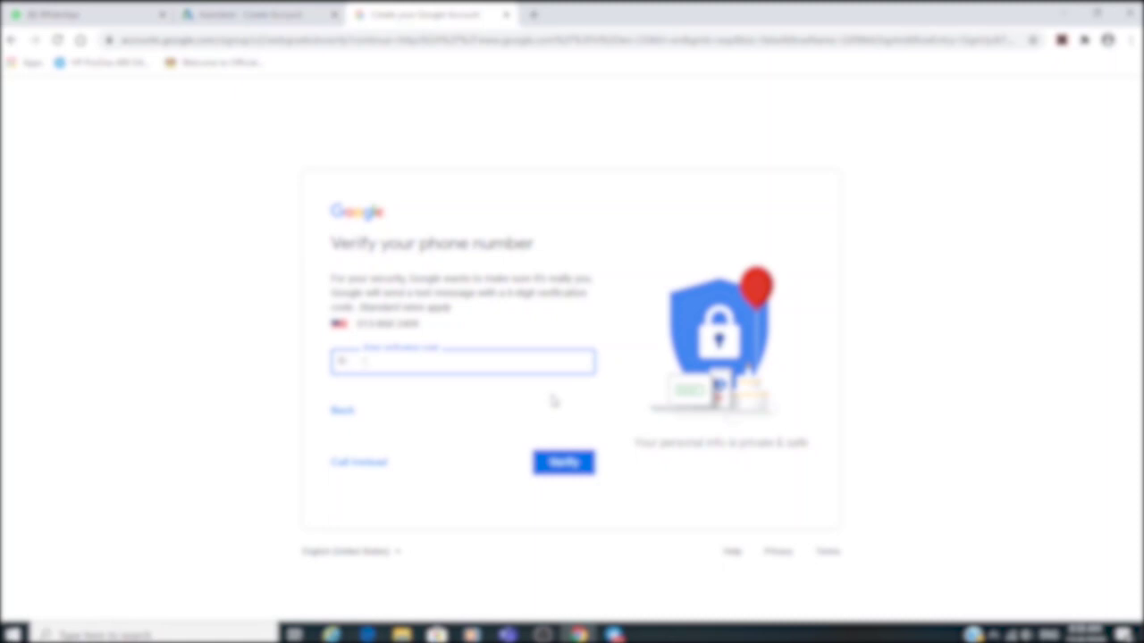
pyautogui.click(586, 466)
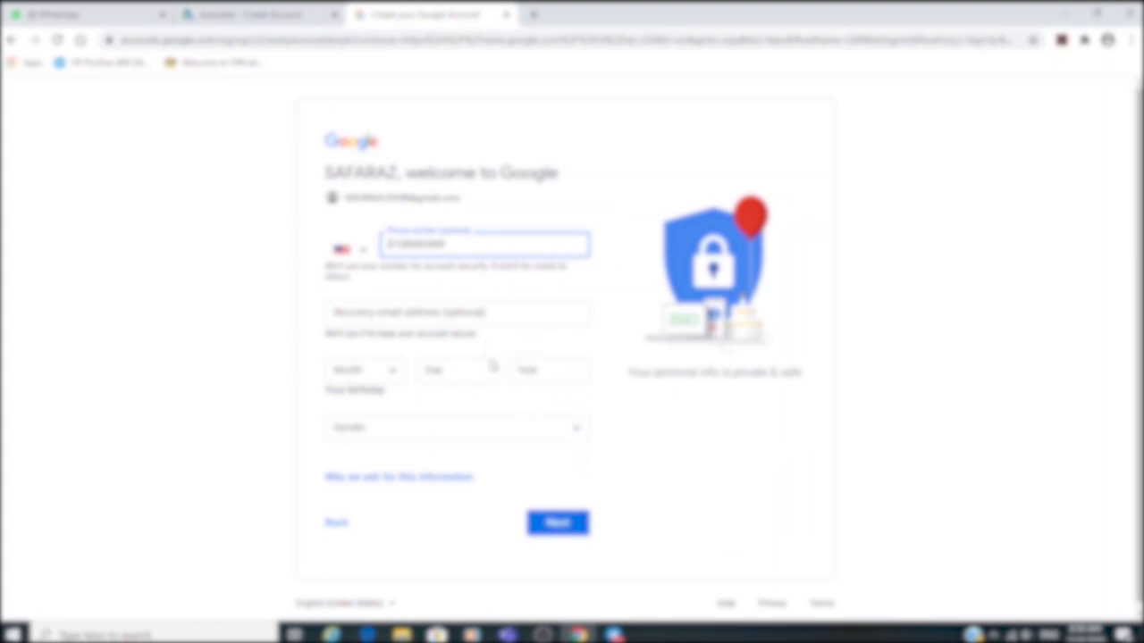
# - Enter birthday January 1, 2000 and gender Male, then continue
pyautogui.click(558, 524)
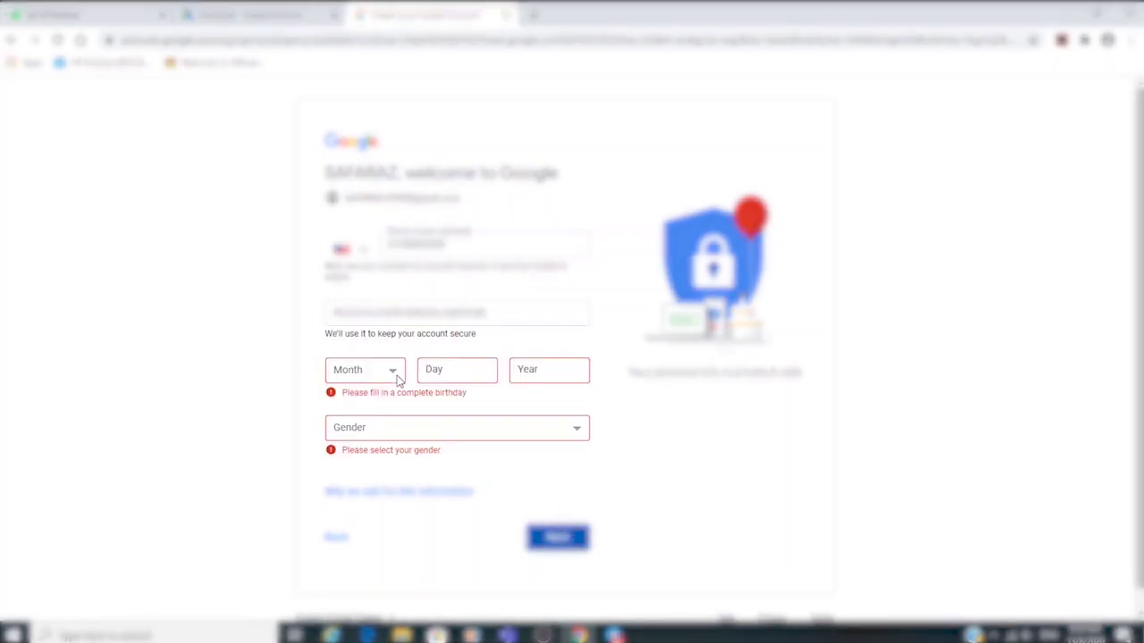
pyautogui.click(398, 379)
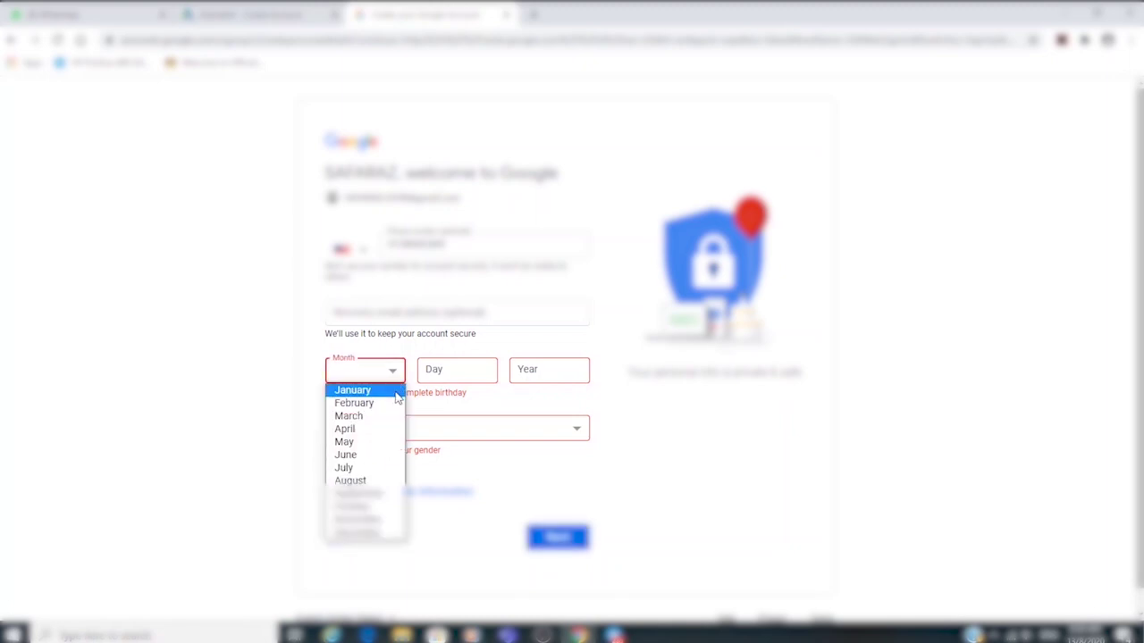
pyautogui.click(399, 389)
pyautogui.click(434, 376)
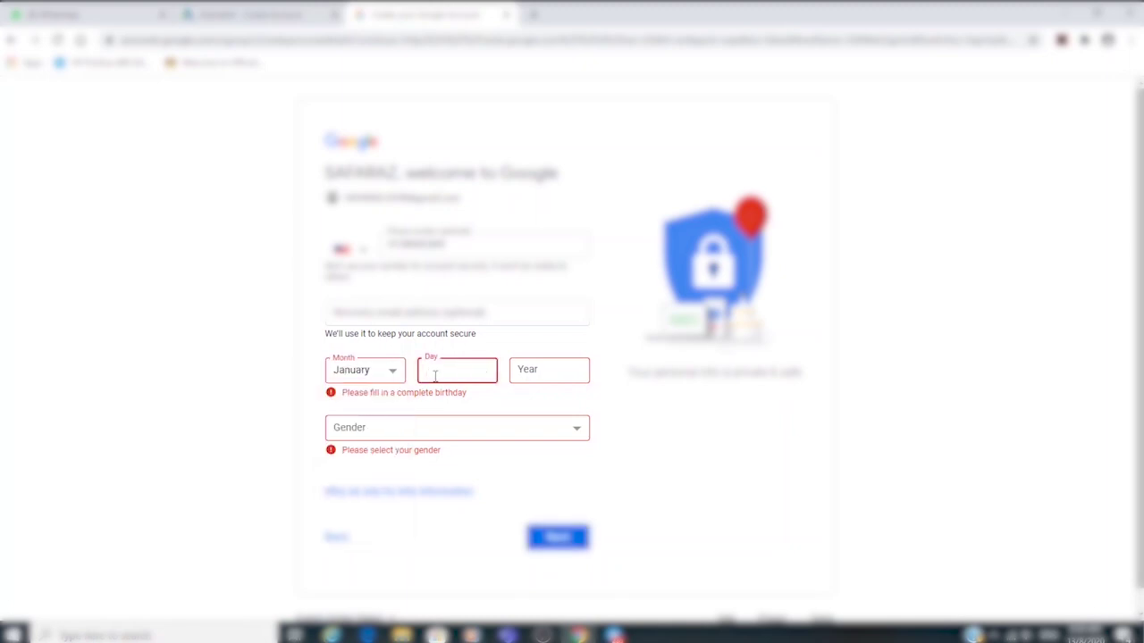
pyautogui.write('1')
pyautogui.click(519, 371)
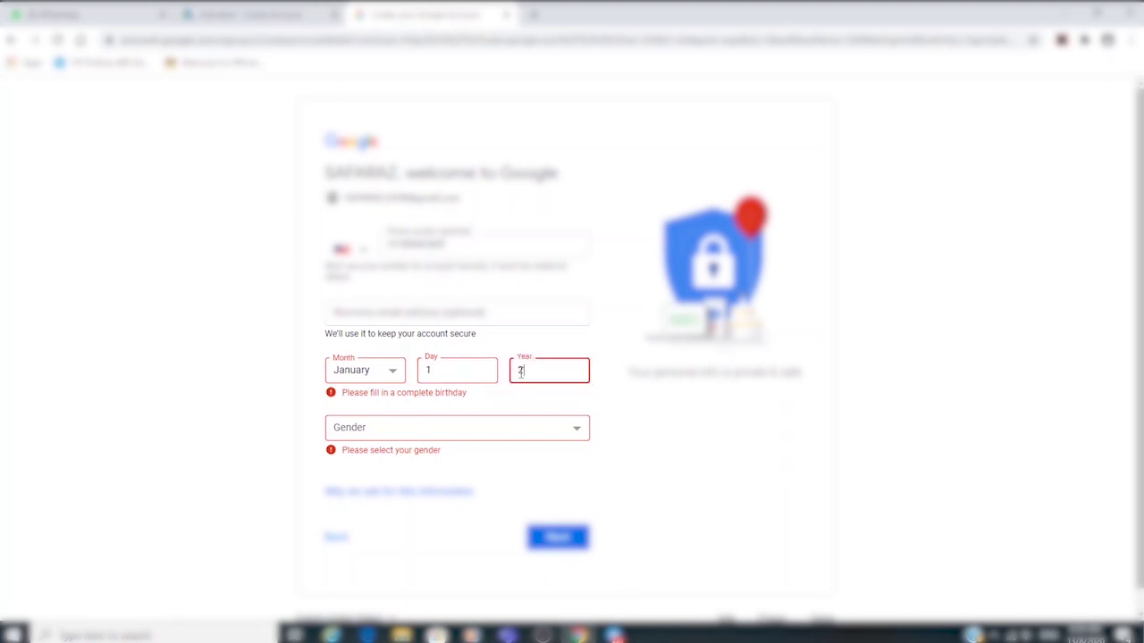
pyautogui.write('2000')
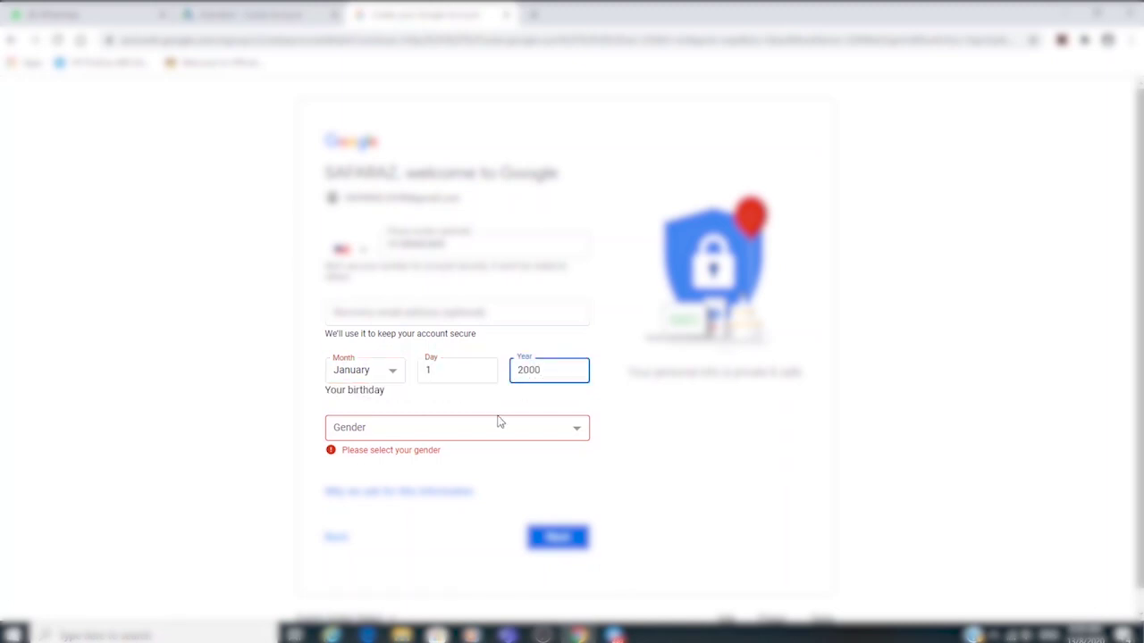
pyautogui.click(524, 436)
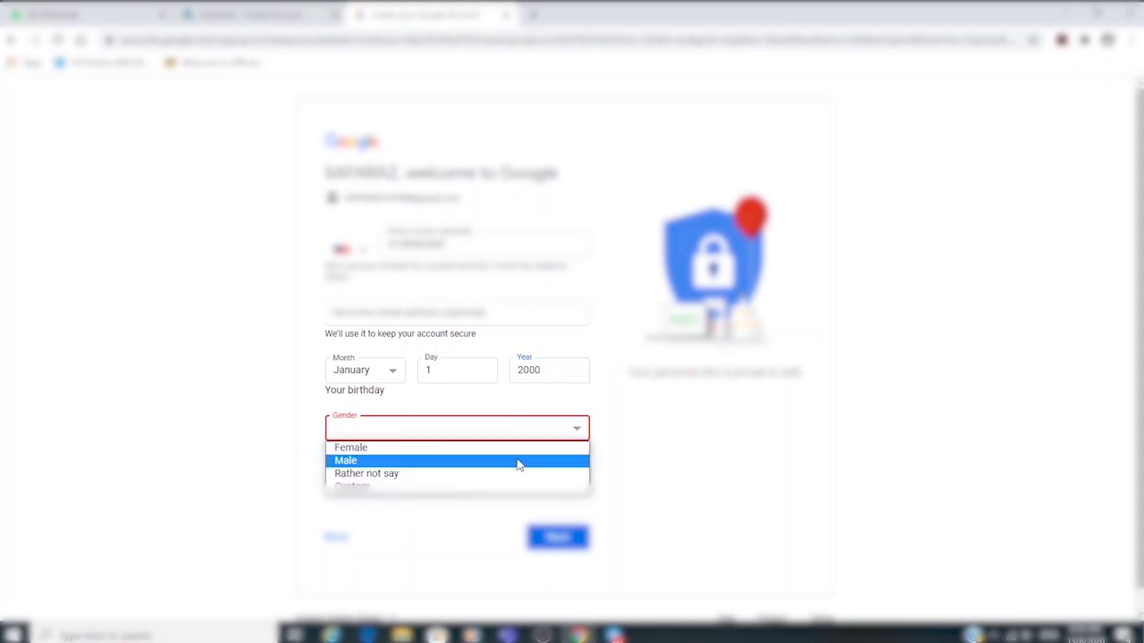
pyautogui.click(520, 461)
pyautogui.click(555, 524)
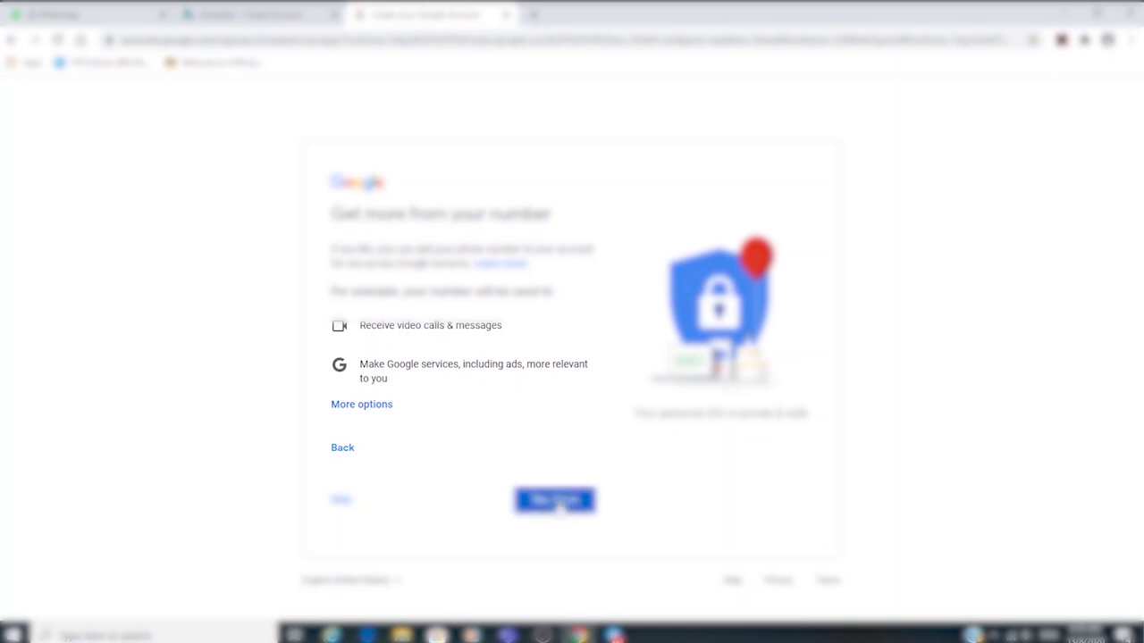
# - Skip number linking and agree to Google's Privacy and Terms
pyautogui.click(342, 501)
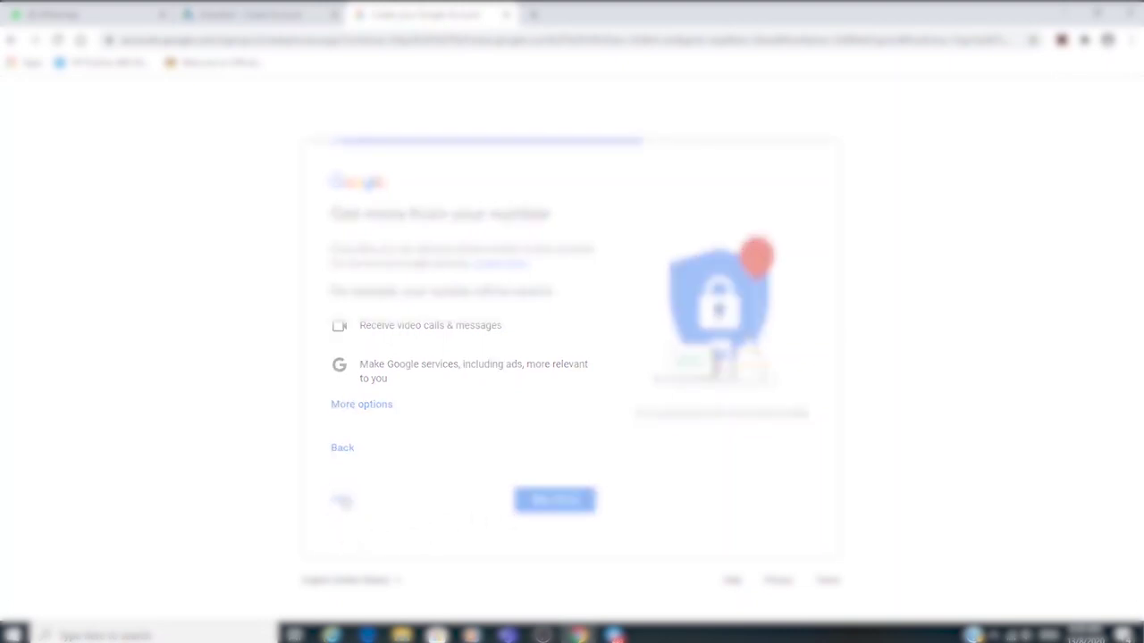
pyautogui.scroll(-3, 546, 475)
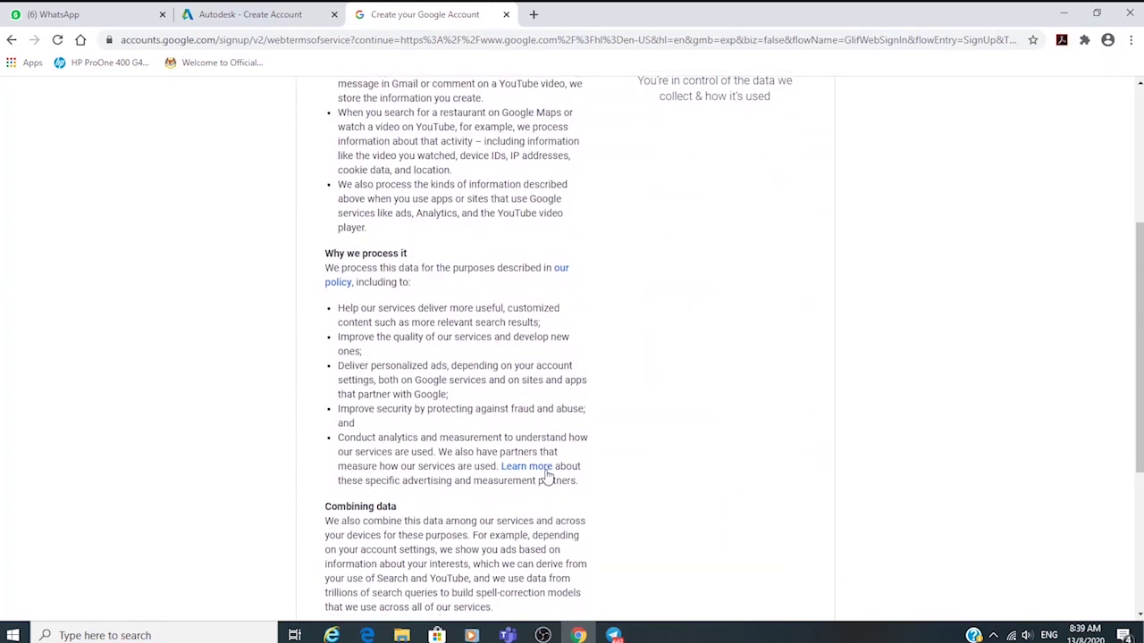
pyautogui.scroll(-3, 546, 475)
pyautogui.click(555, 541)
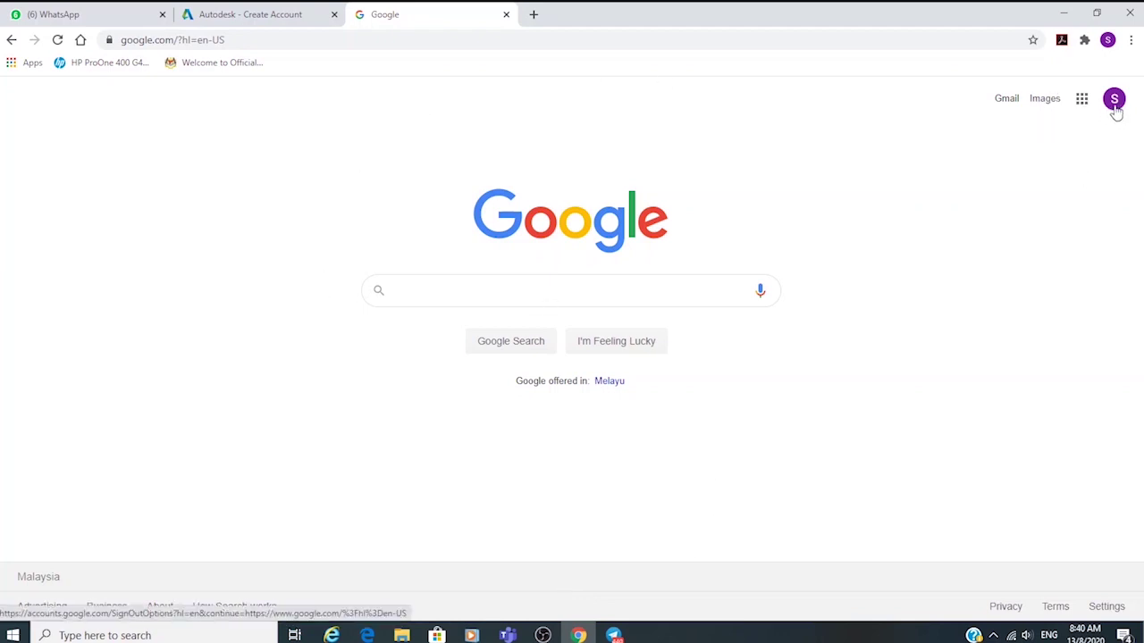
# - Copy the new Gmail address from the Google account panel
pyautogui.click(1114, 106)
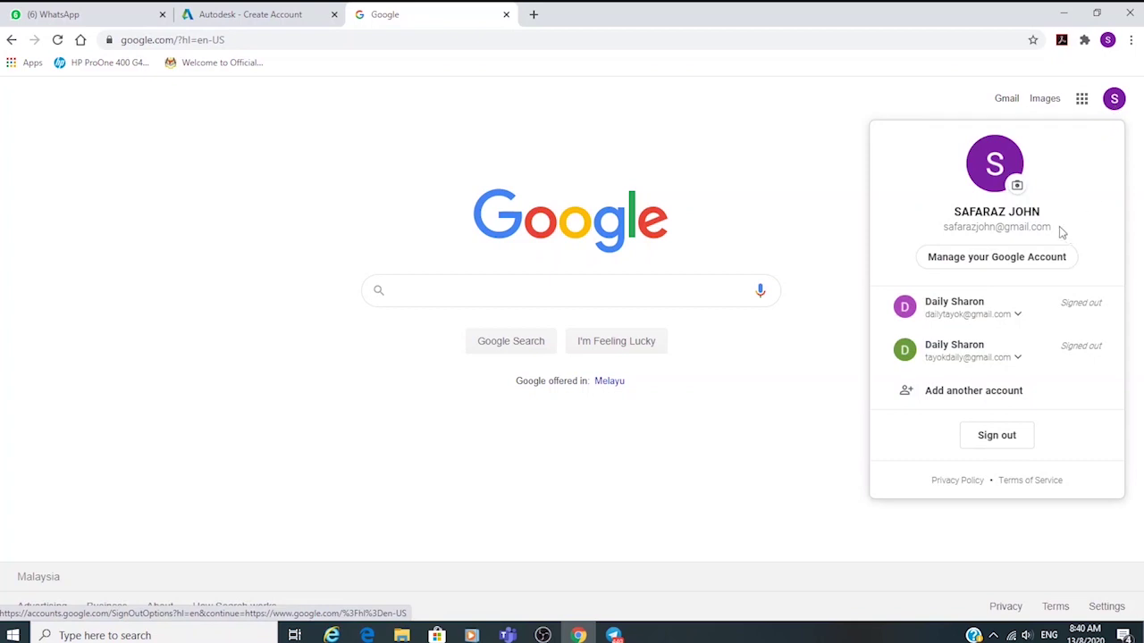
pyautogui.moveTo(1023, 237); pyautogui.dragTo(944, 230)
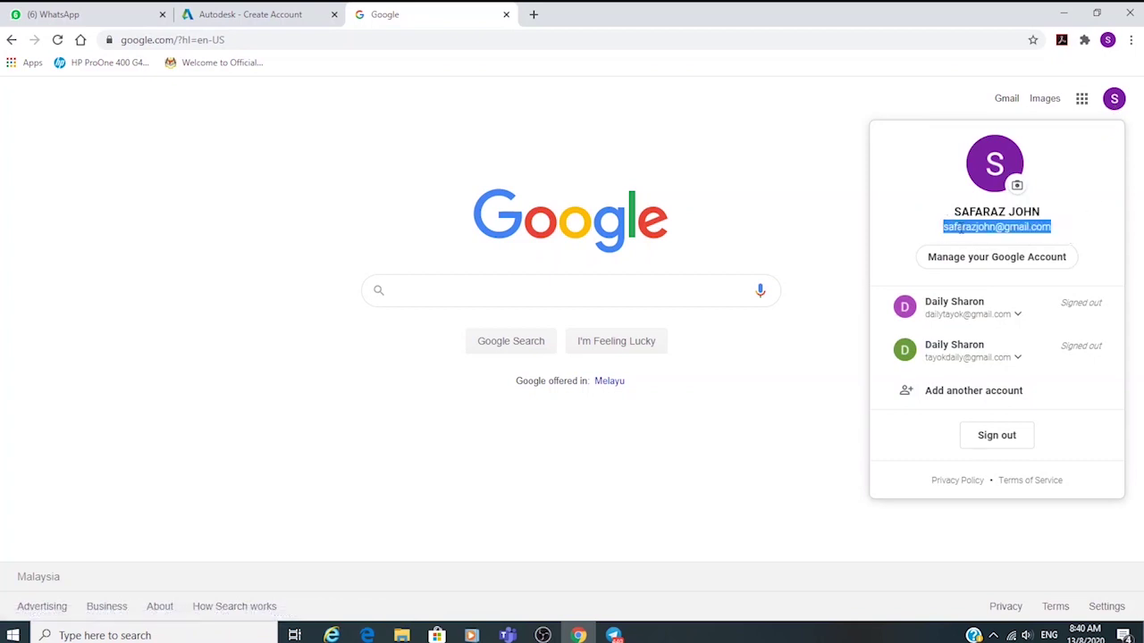
pyautogui.rightClick(957, 229)
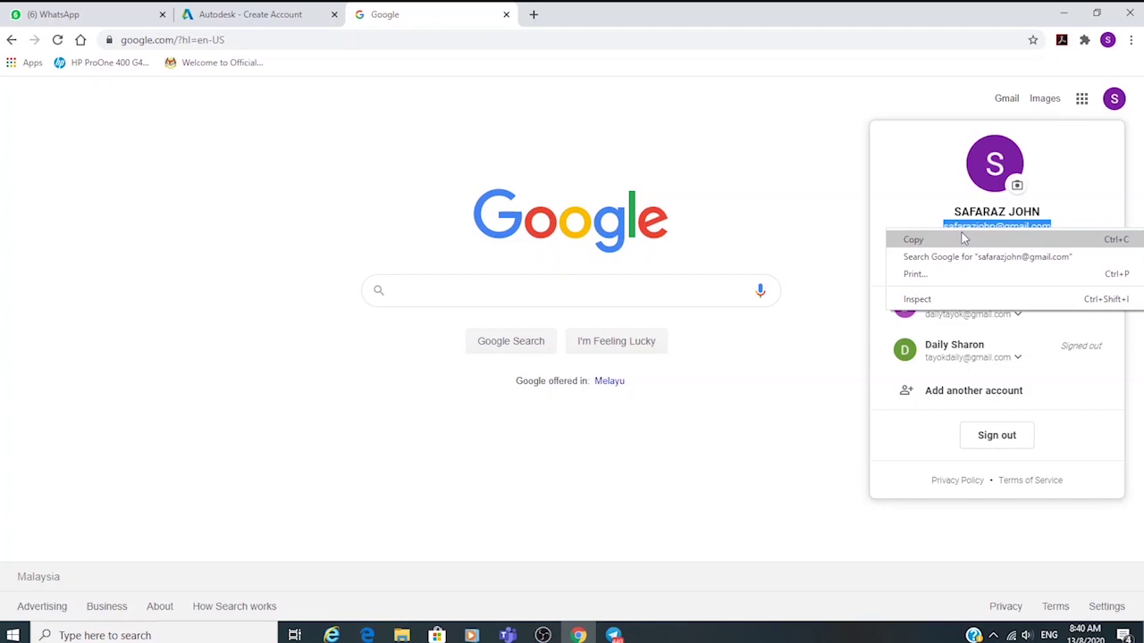
pyautogui.click(962, 238)
# - Paste the copied Gmail address into the Autodesk Email and Confirm email fields
pyautogui.click(293, 19)
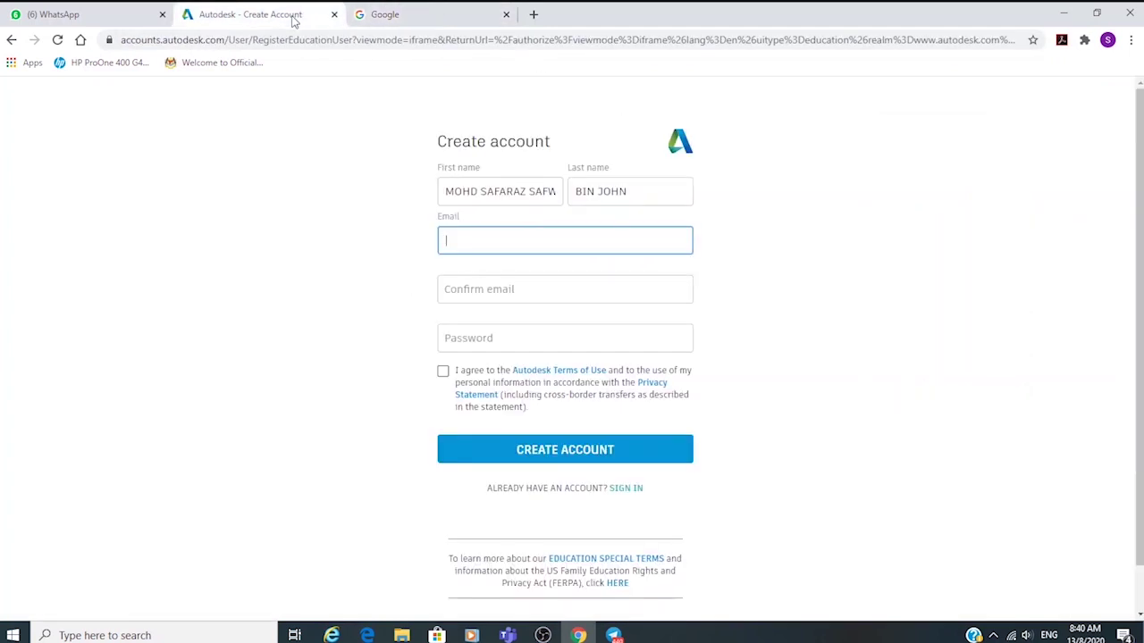
pyautogui.rightClick(452, 242)
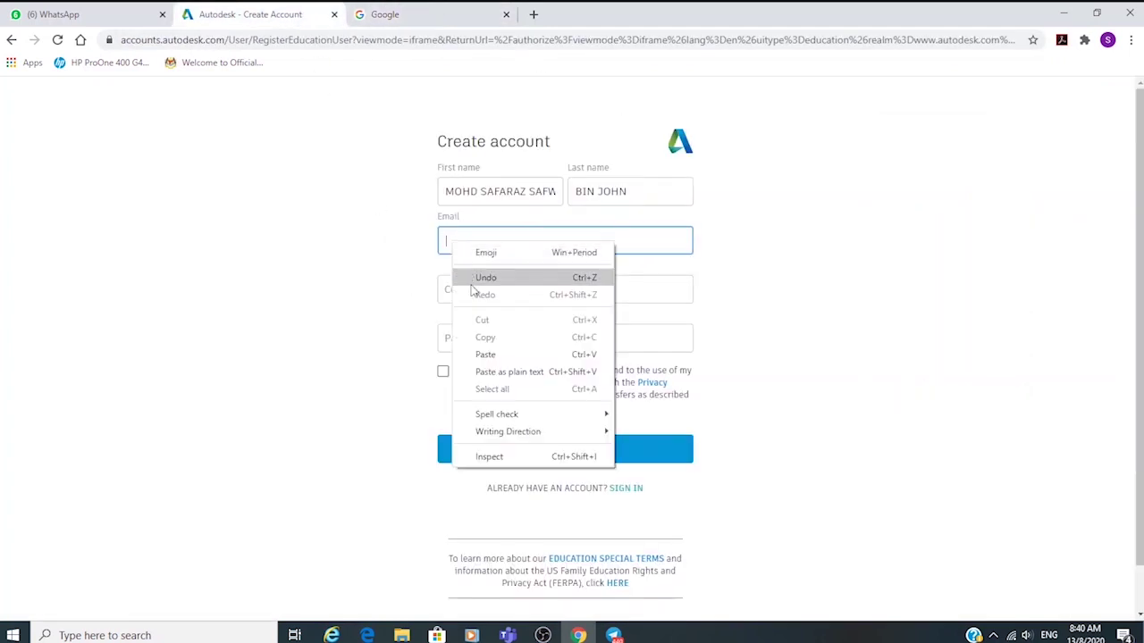
pyautogui.click(485, 355)
pyautogui.click(490, 286)
pyautogui.rightClick(497, 295)
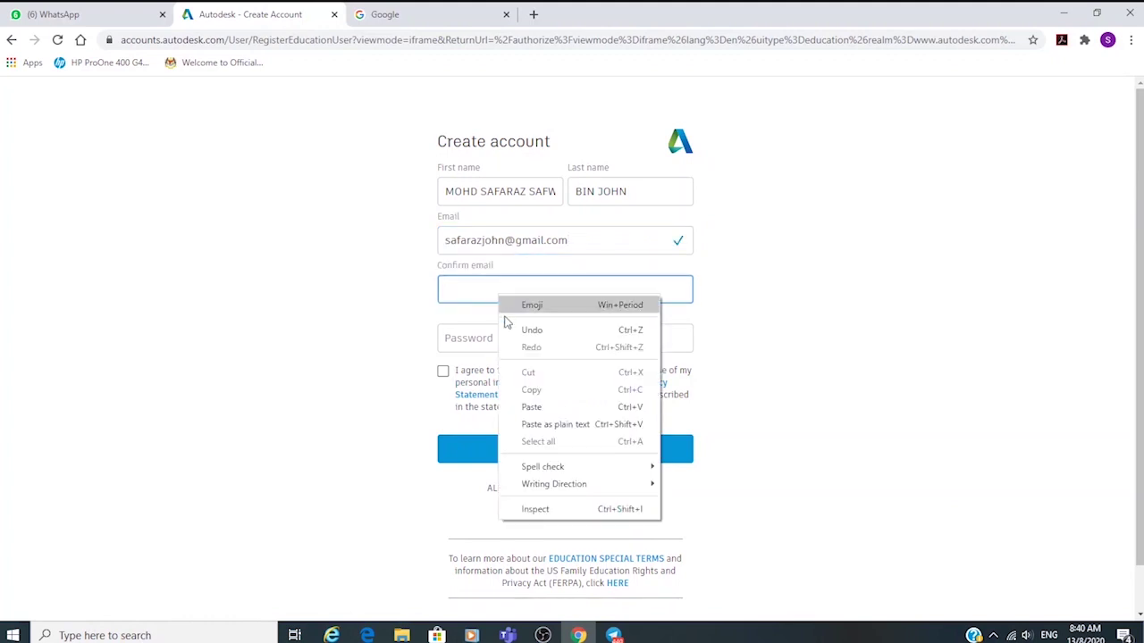
pyautogui.click(530, 408)
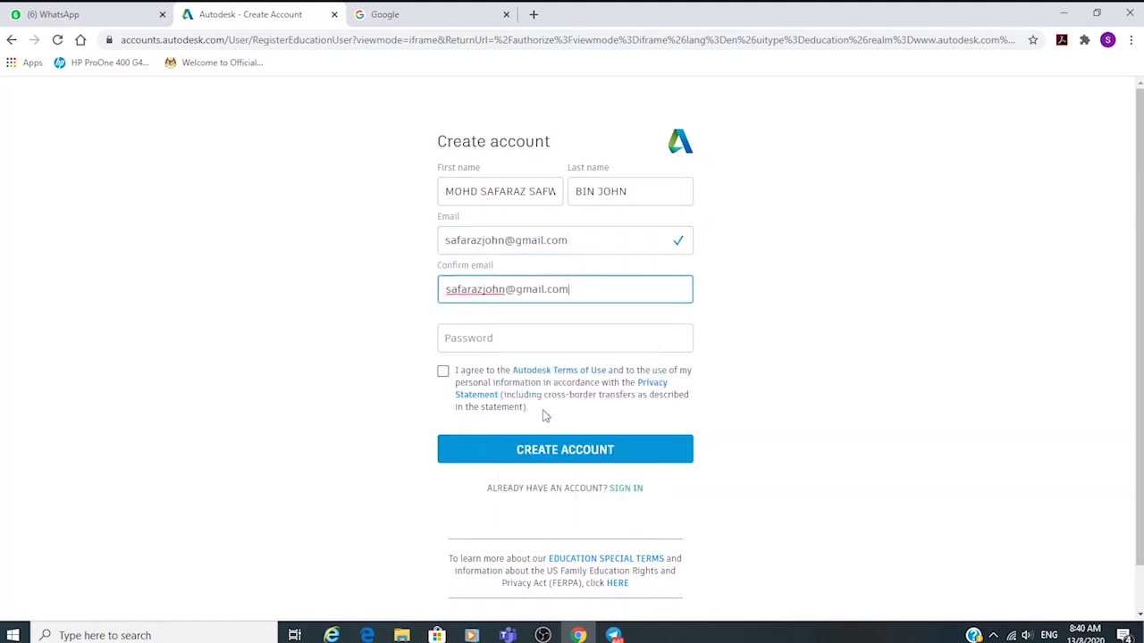
# - Enter the account password, accept the Terms of Use and create the account
pyautogui.click(496, 340)
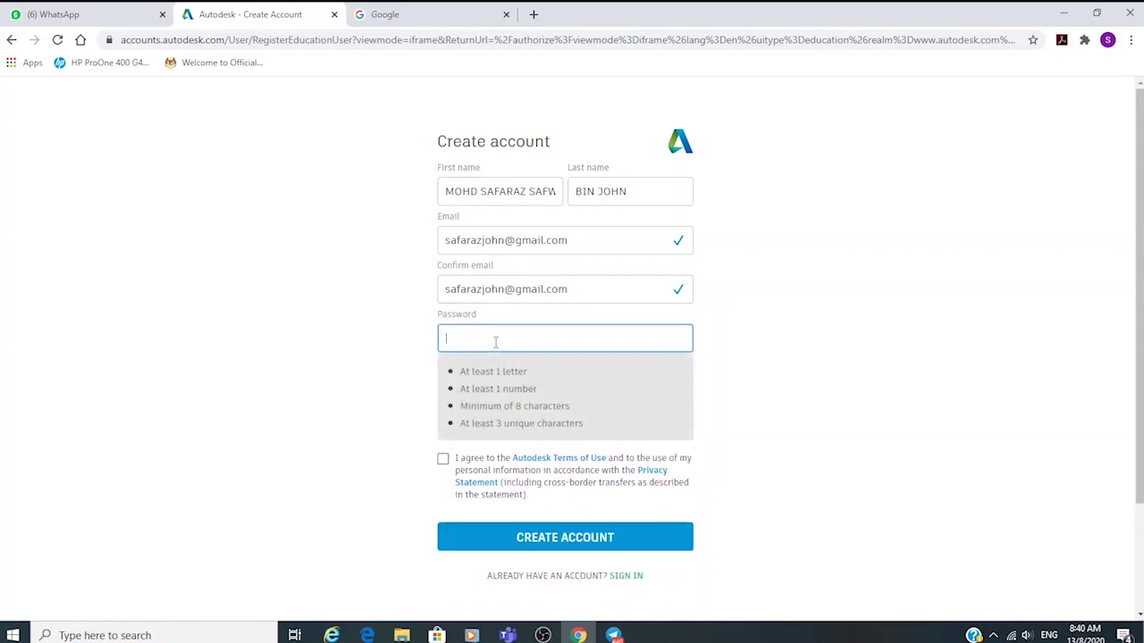
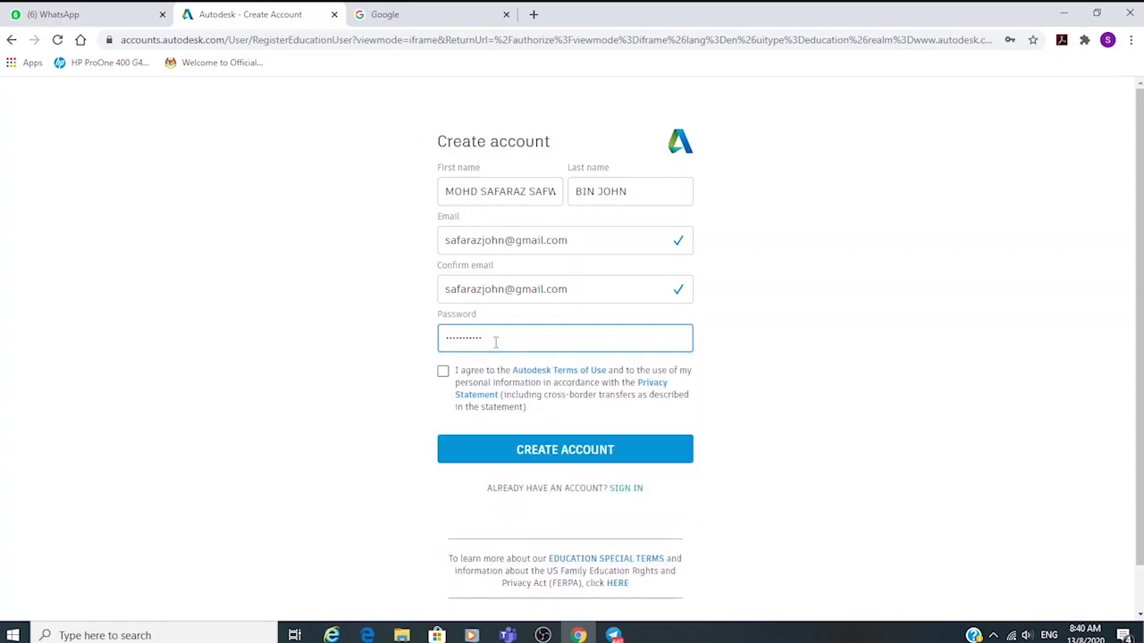
pyautogui.click(442, 371)
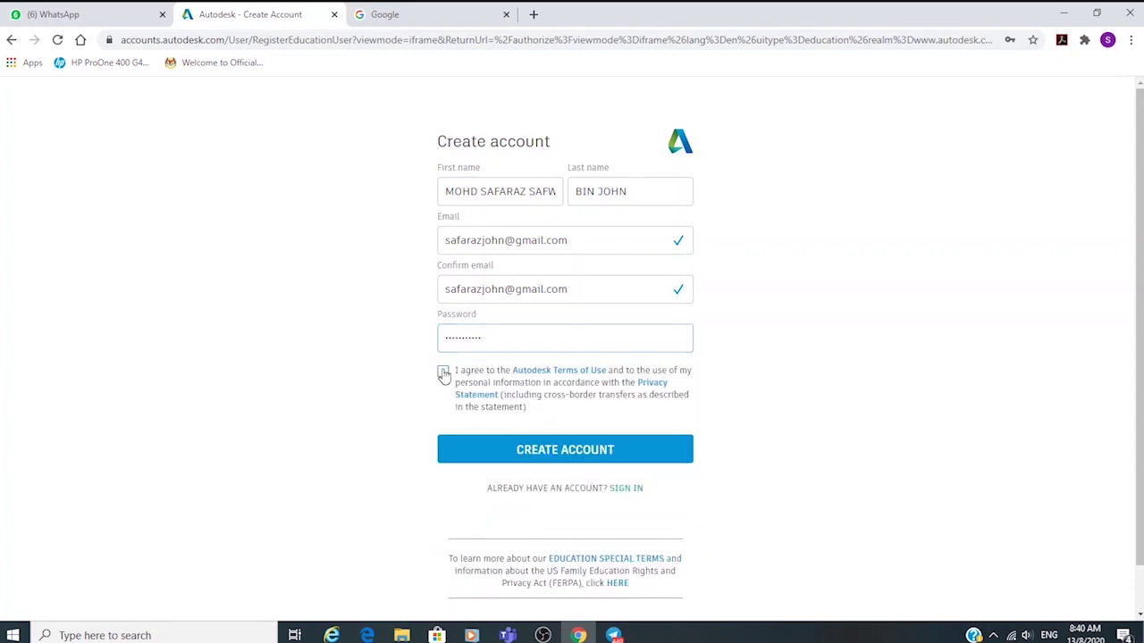
pyautogui.click(558, 456)
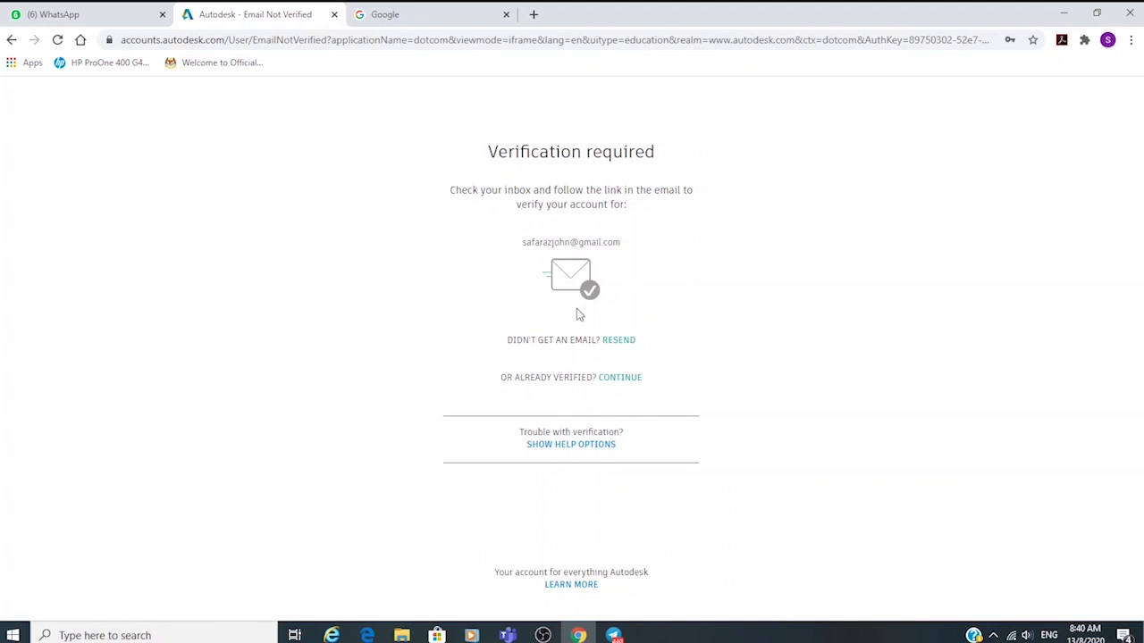
# - Go to the Google page and open Gmail, which returns a Temporary Error page
pyautogui.click(400, 15)
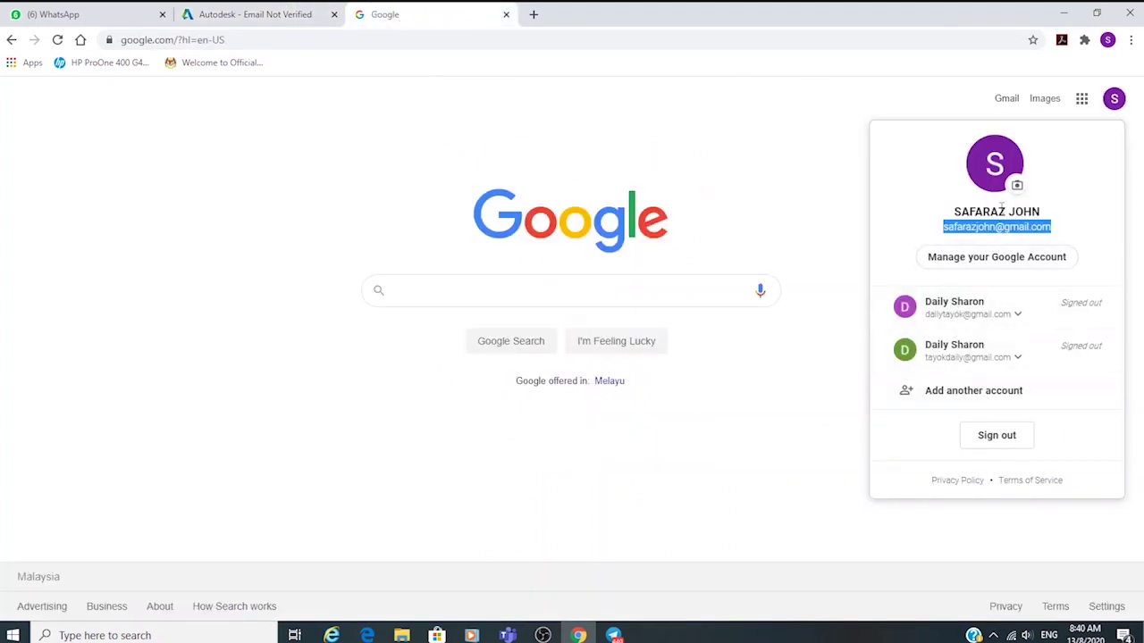
pyautogui.click(1010, 100)
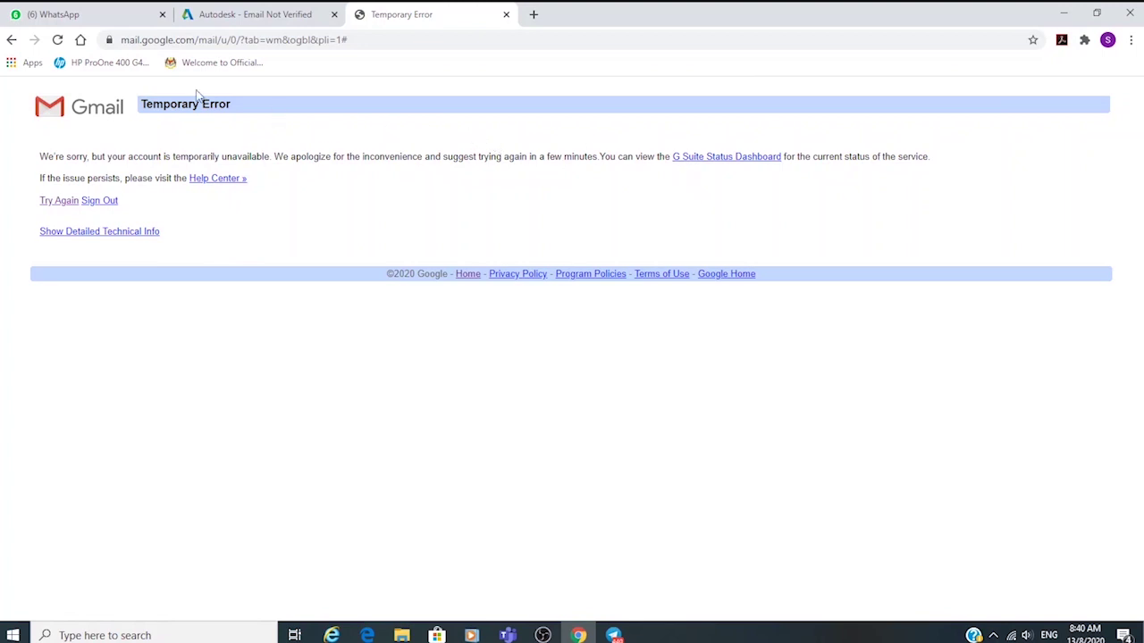
# - Reload Gmail, dismiss the Meet notice, and confirm the address via the 'Verify your Autodesk account' email
pyautogui.click(11, 40)
pyautogui.click(1004, 104)
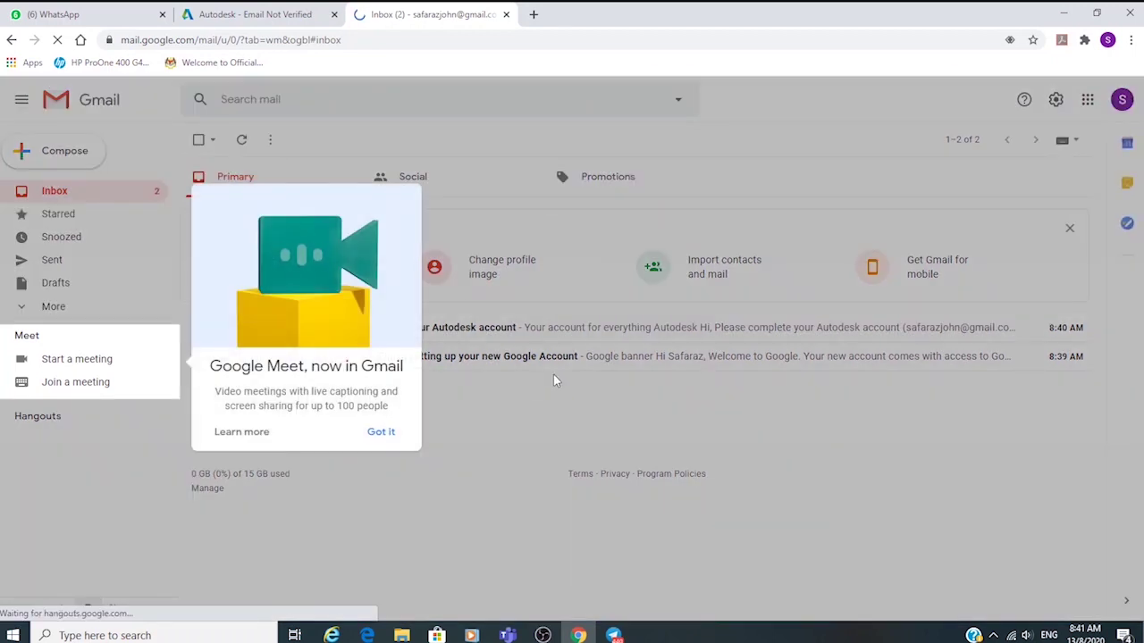
pyautogui.click(379, 433)
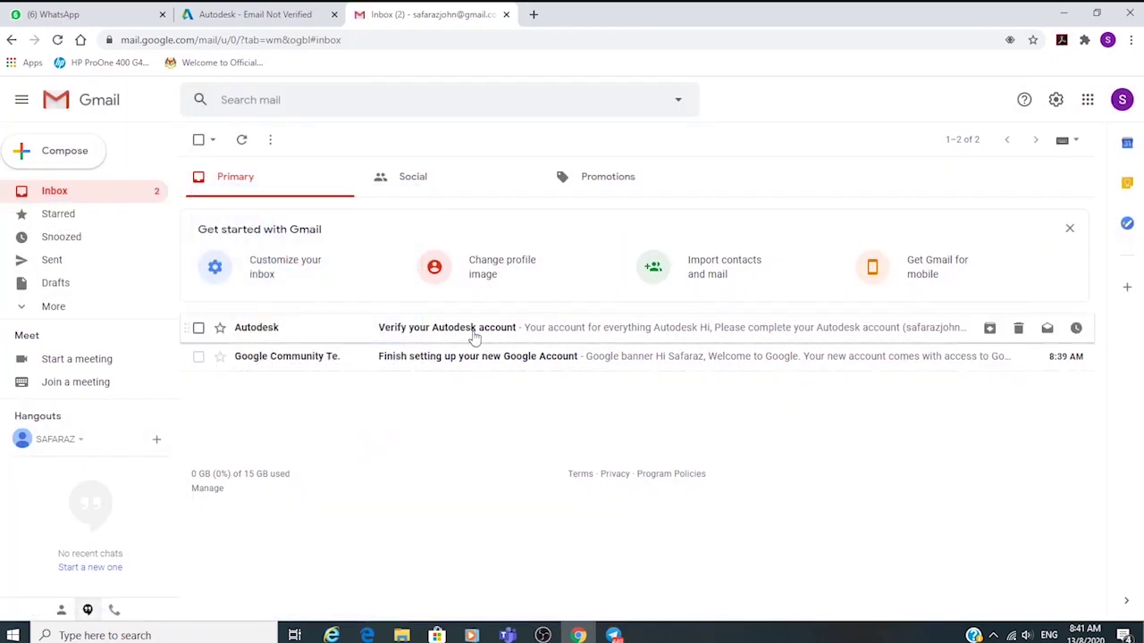
pyautogui.click(474, 336)
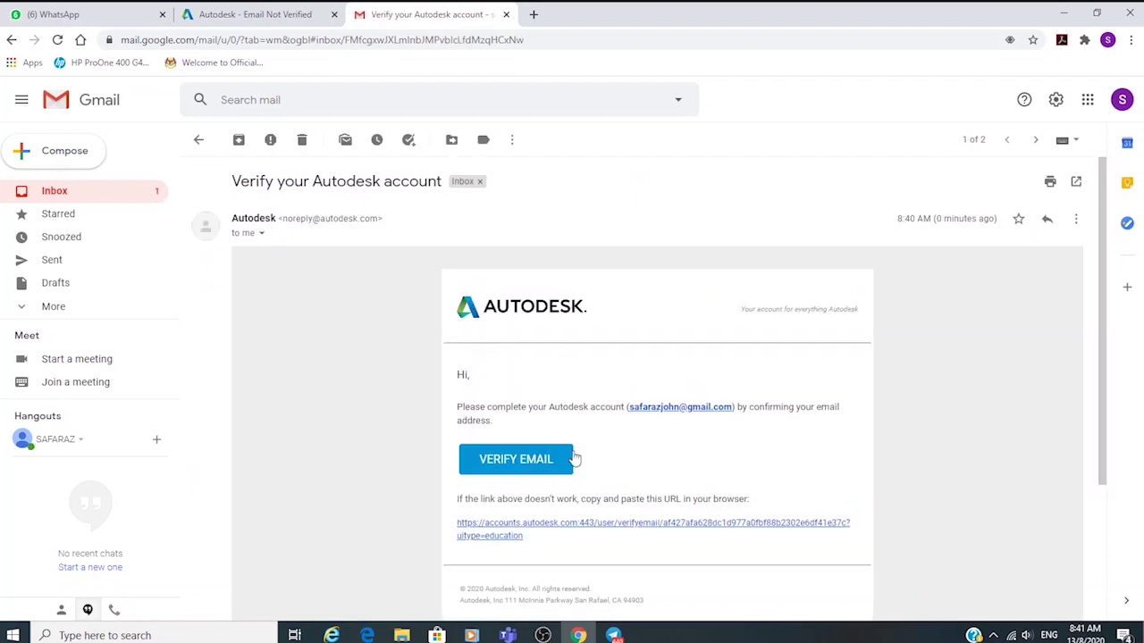
pyautogui.click(516, 468)
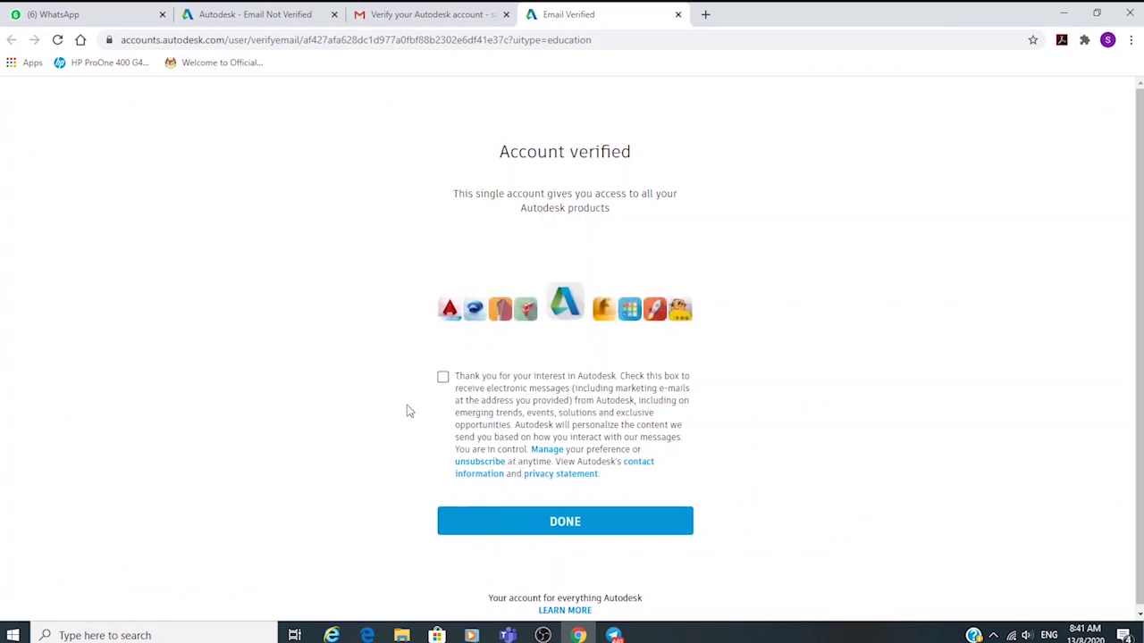
# - Opt in to Autodesk marketing e-mails and choose Politeknik Kota Kinabalu (PKK) as the institution
pyautogui.click(443, 377)
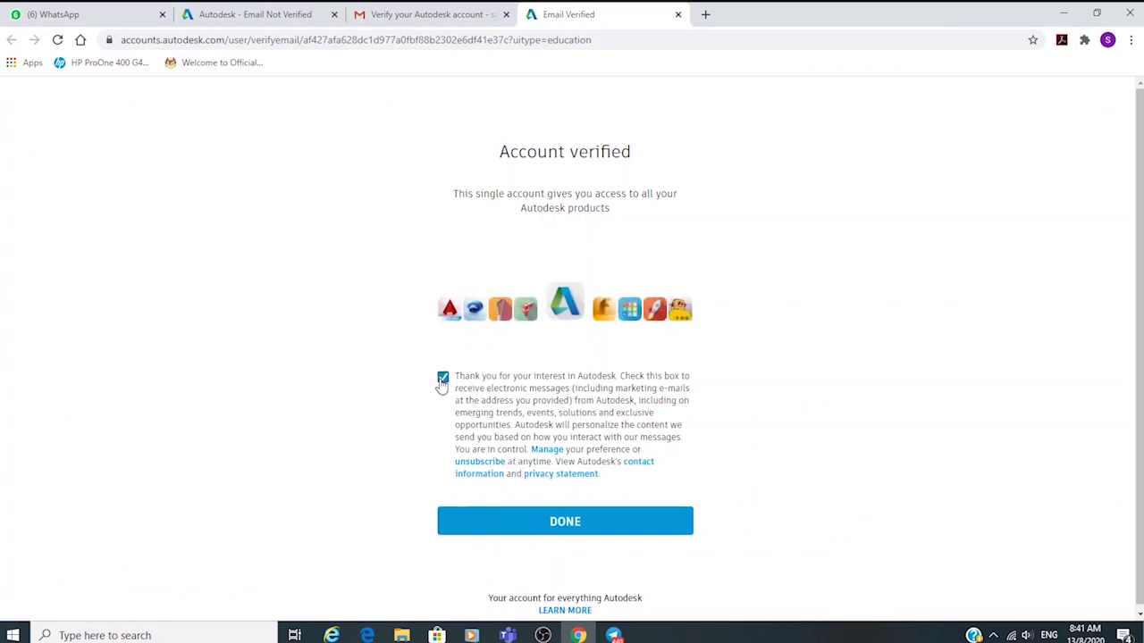
pyautogui.click(556, 523)
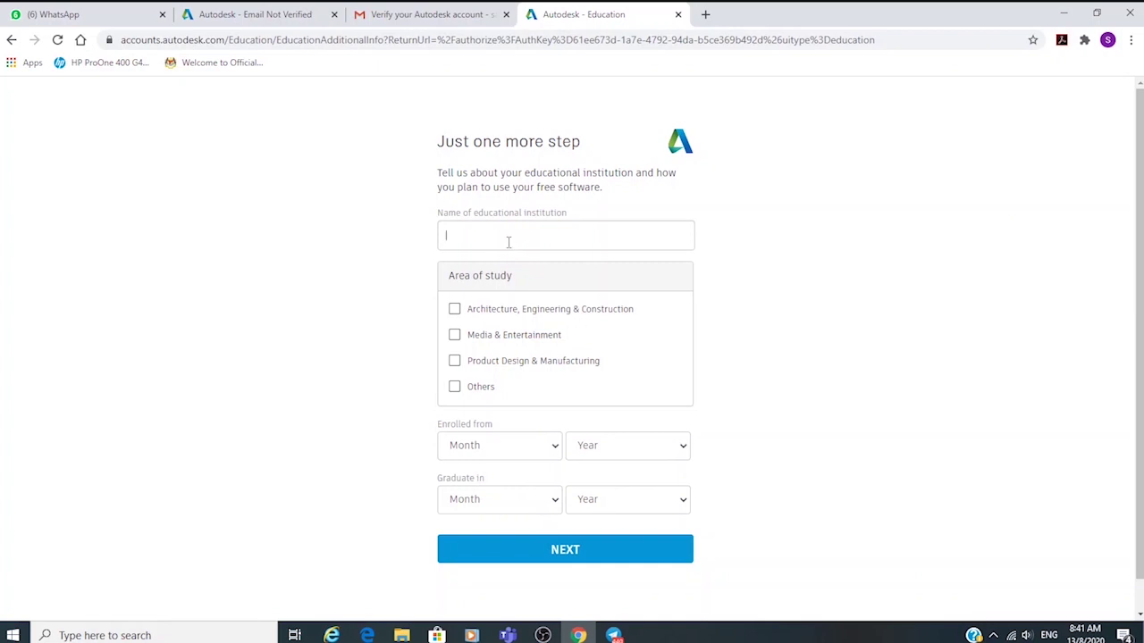
pyautogui.write('p')
pyautogui.press('BackSpace')
pyautogui.write('POLI')
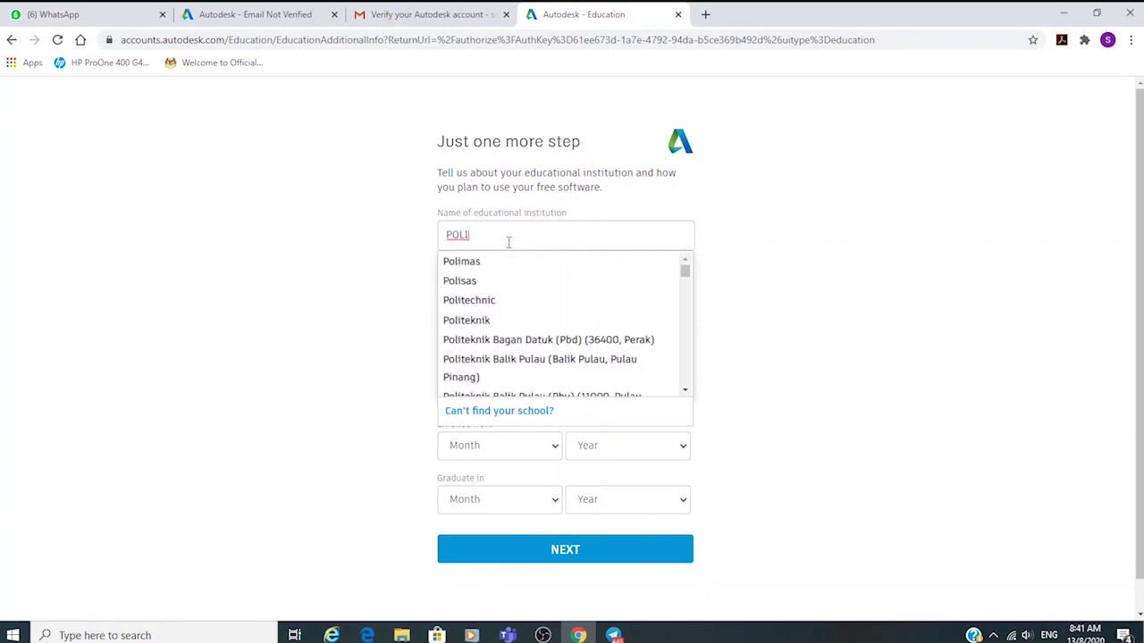
pyautogui.write('TEK')
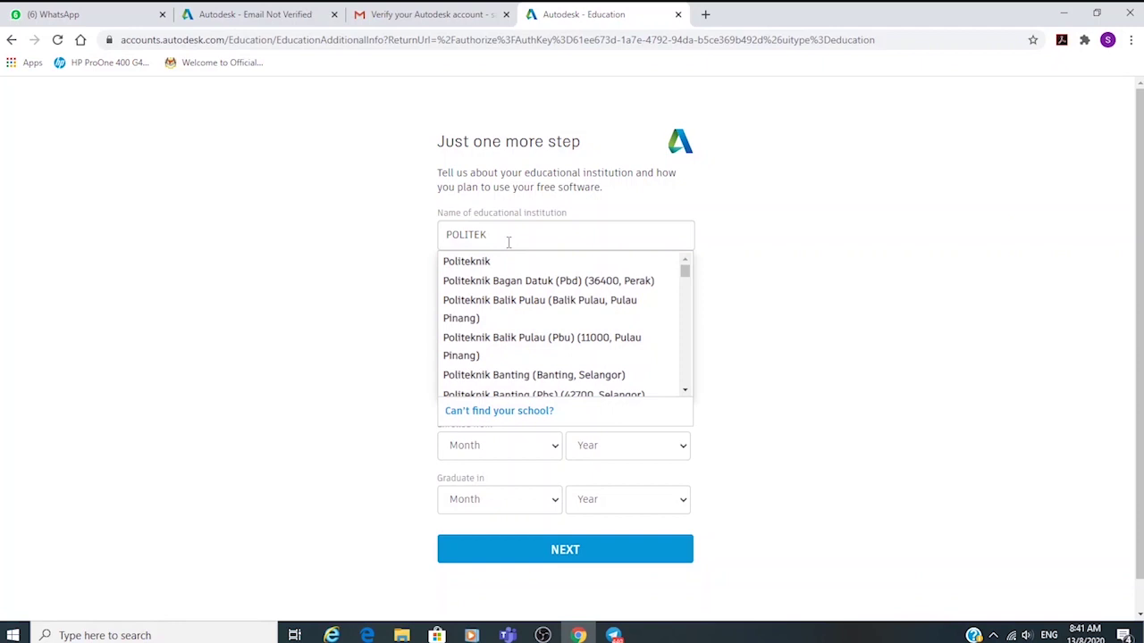
pyautogui.write('NIK K')
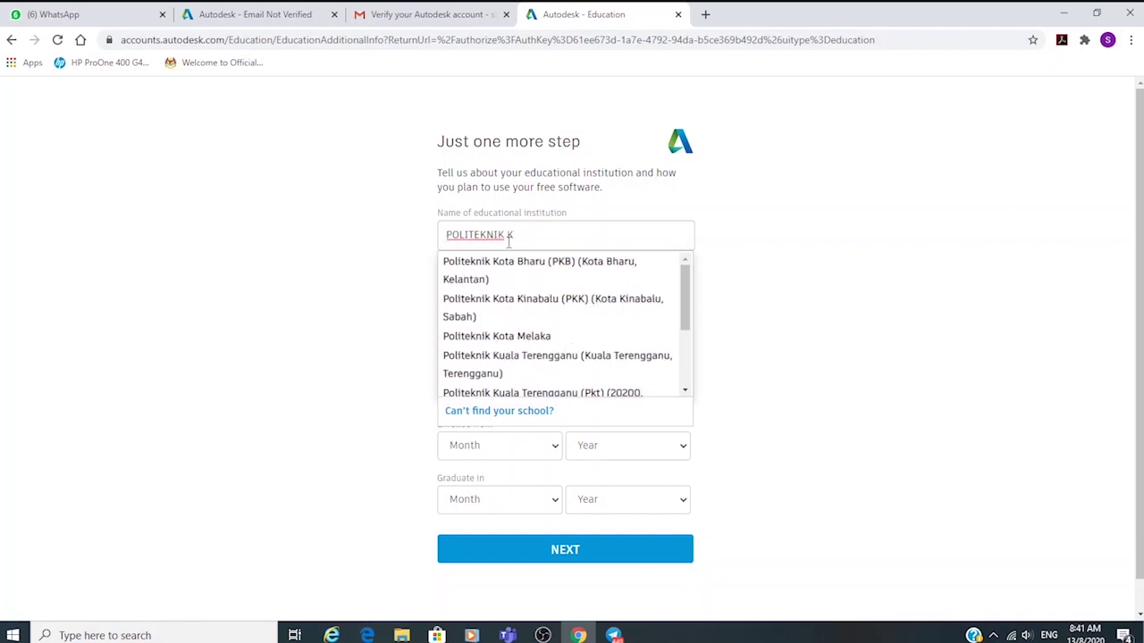
pyautogui.click(540, 310)
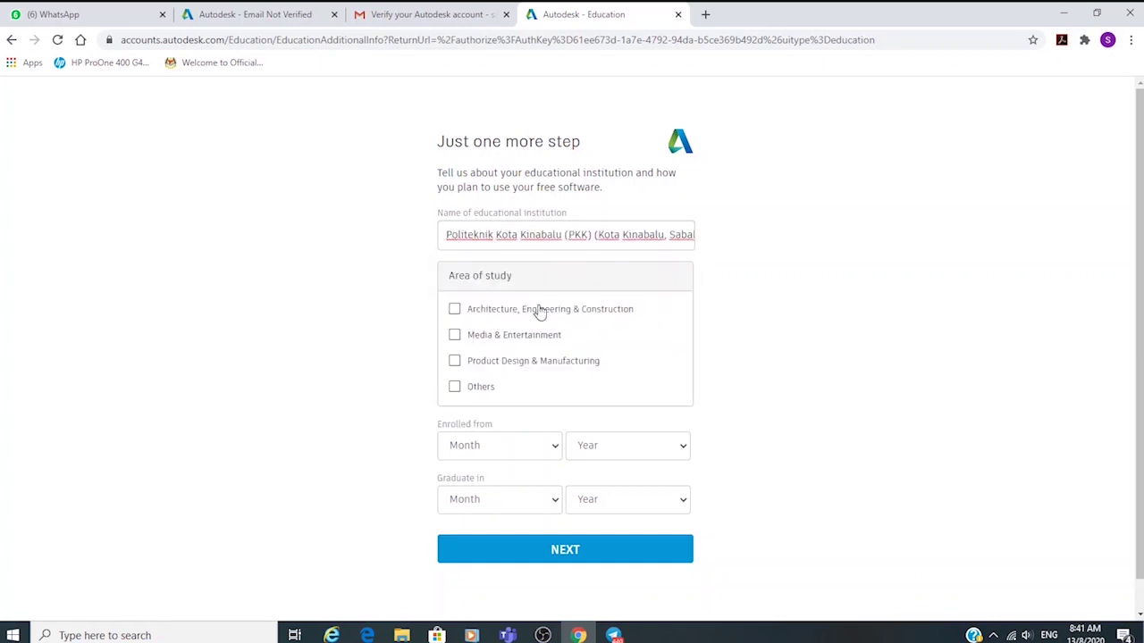
# - Choose Architecture, Engineering & Construction, enrolment December 2018, graduation June 2021, and submit
pyautogui.click(454, 309)
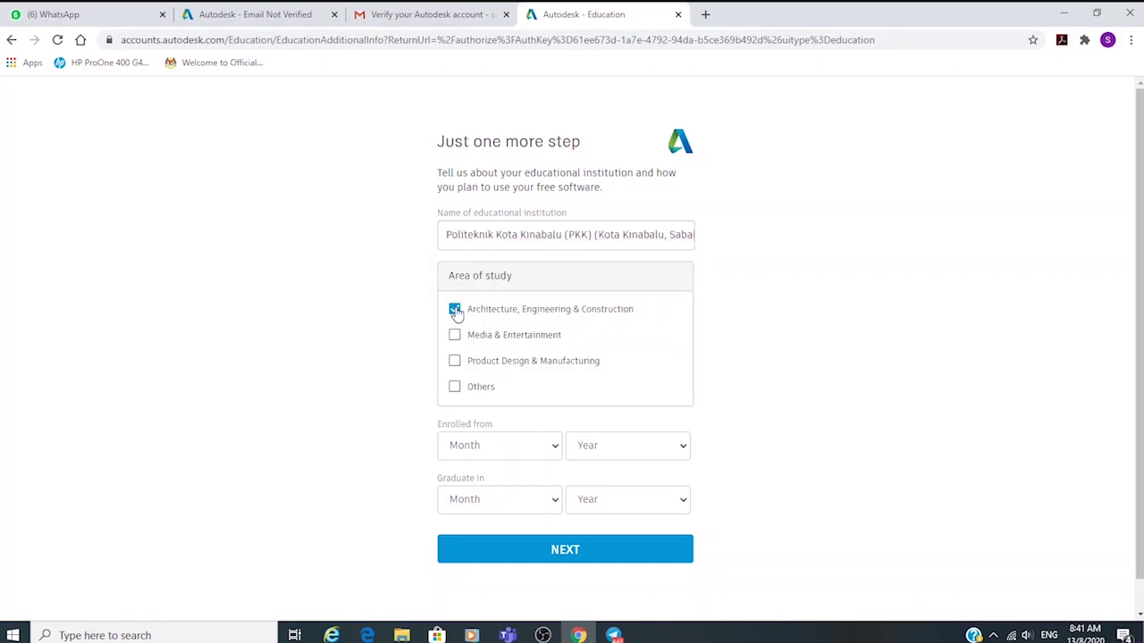
pyautogui.click(552, 451)
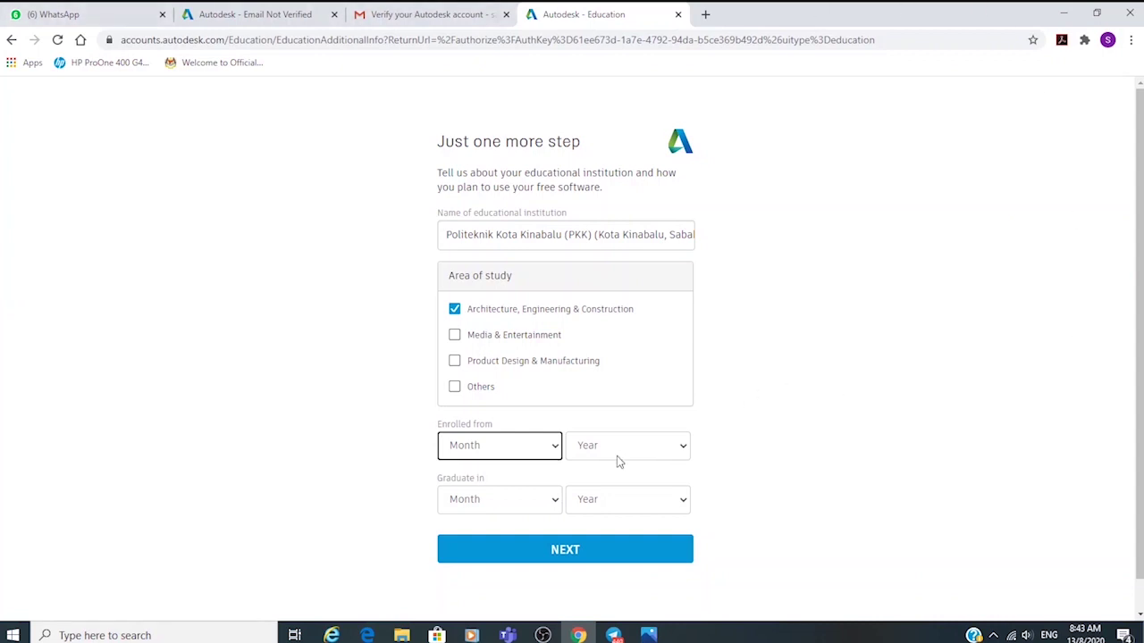
pyautogui.click(555, 452)
pyautogui.click(543, 422)
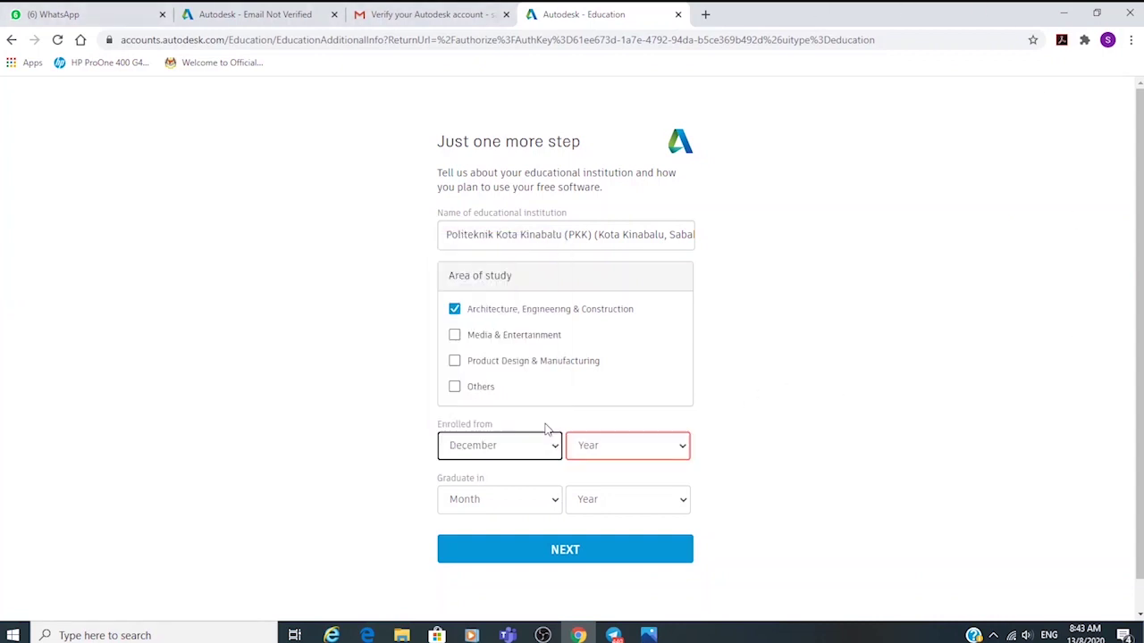
pyautogui.click(681, 447)
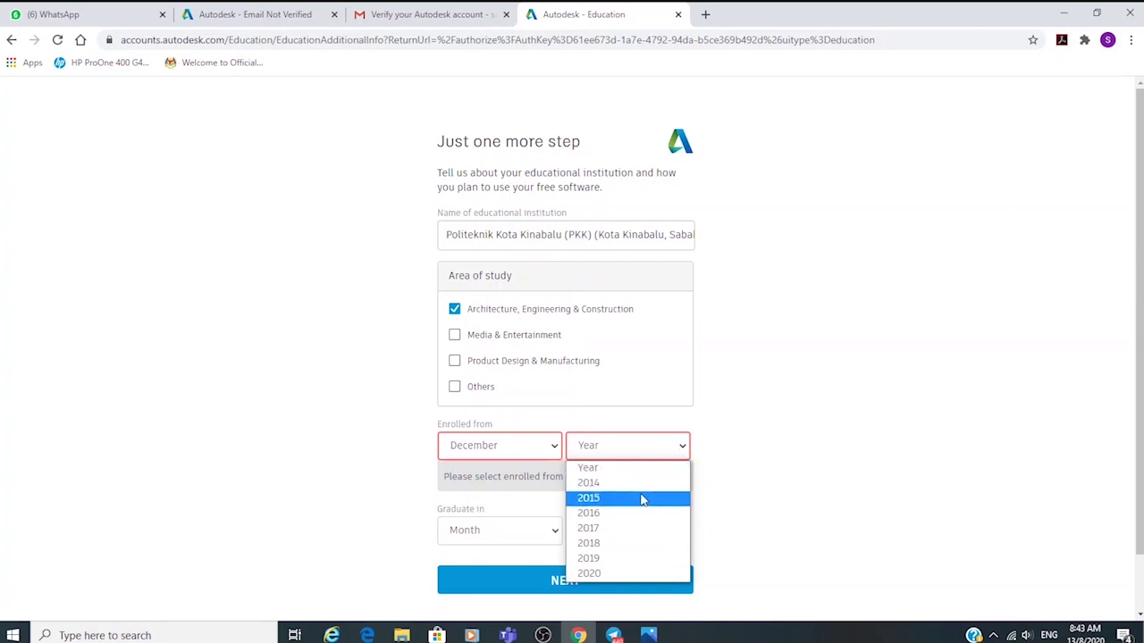
pyautogui.click(631, 543)
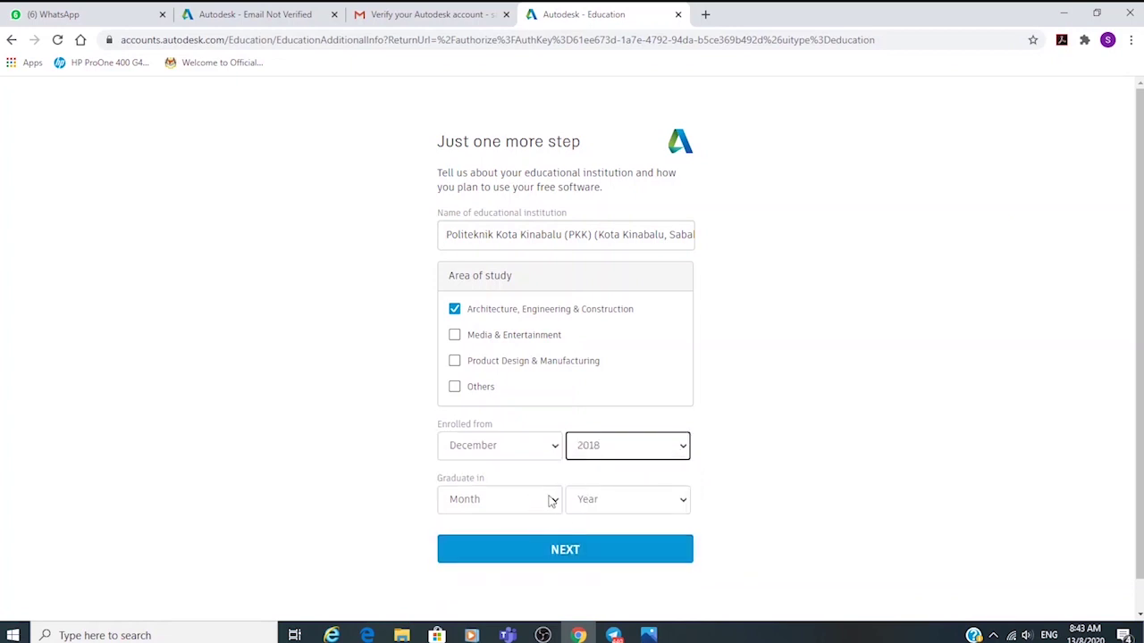
pyautogui.click(551, 501)
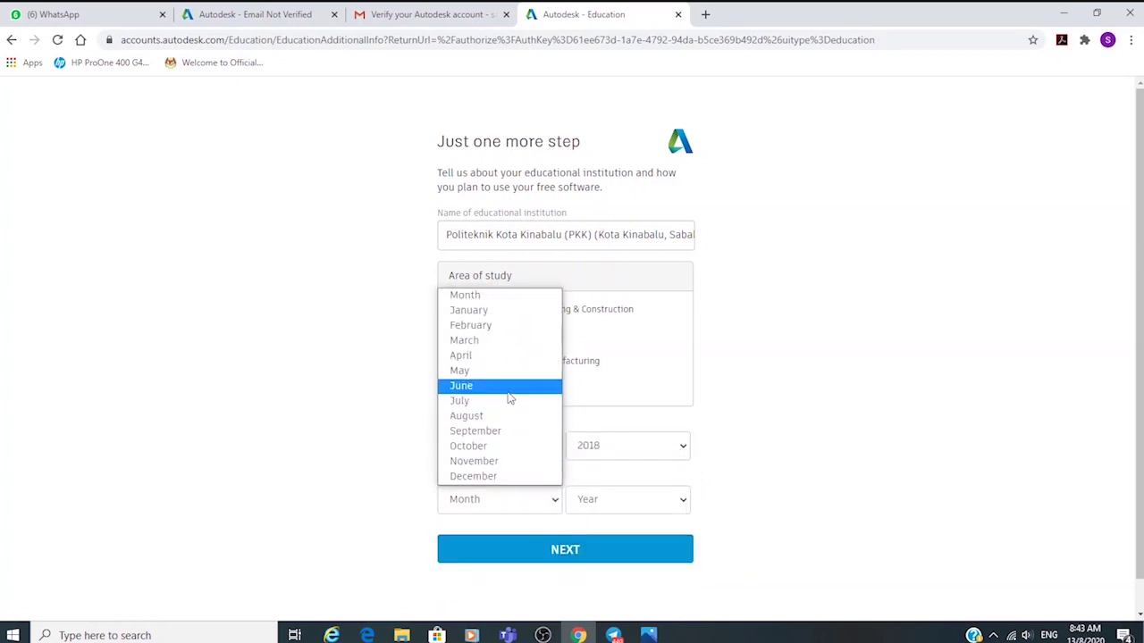
pyautogui.click(511, 388)
pyautogui.click(663, 500)
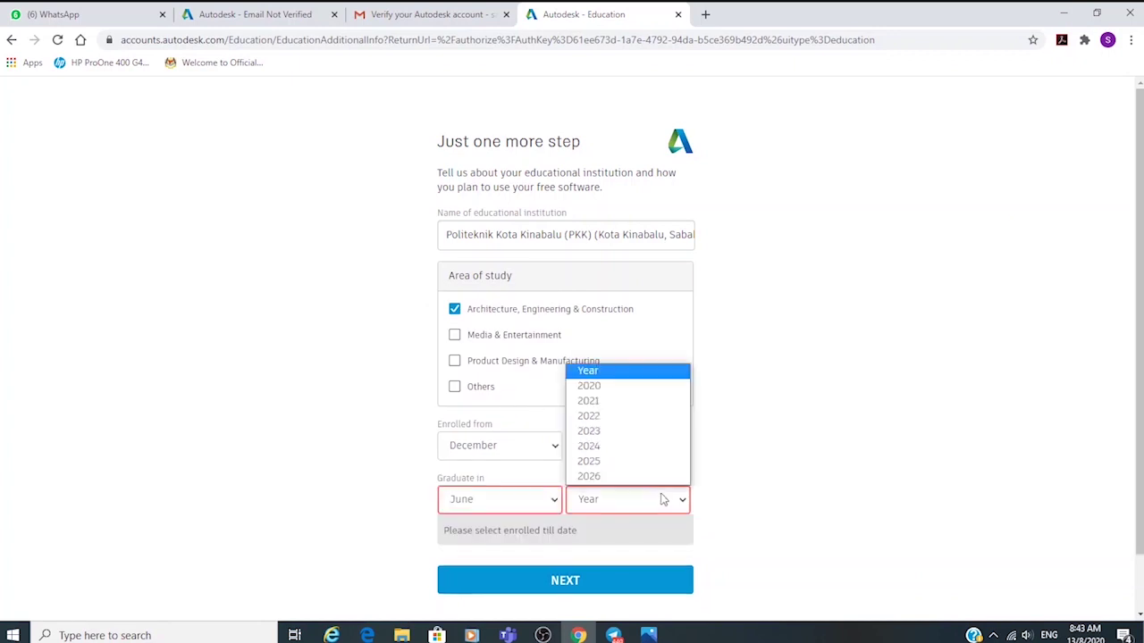
pyautogui.click(642, 408)
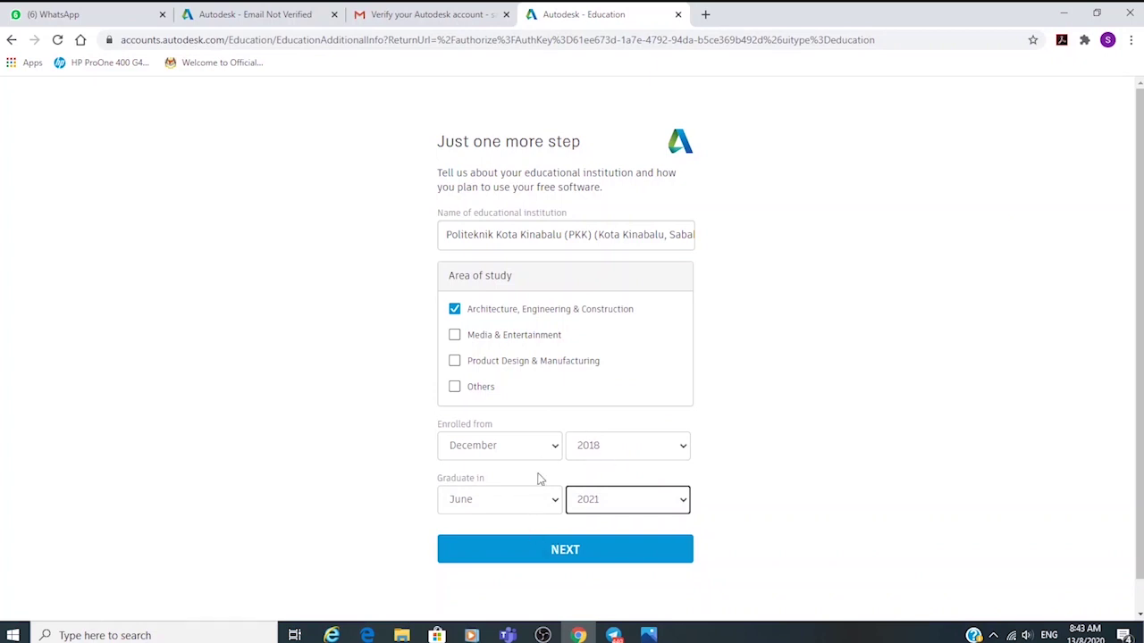
pyautogui.click(570, 561)
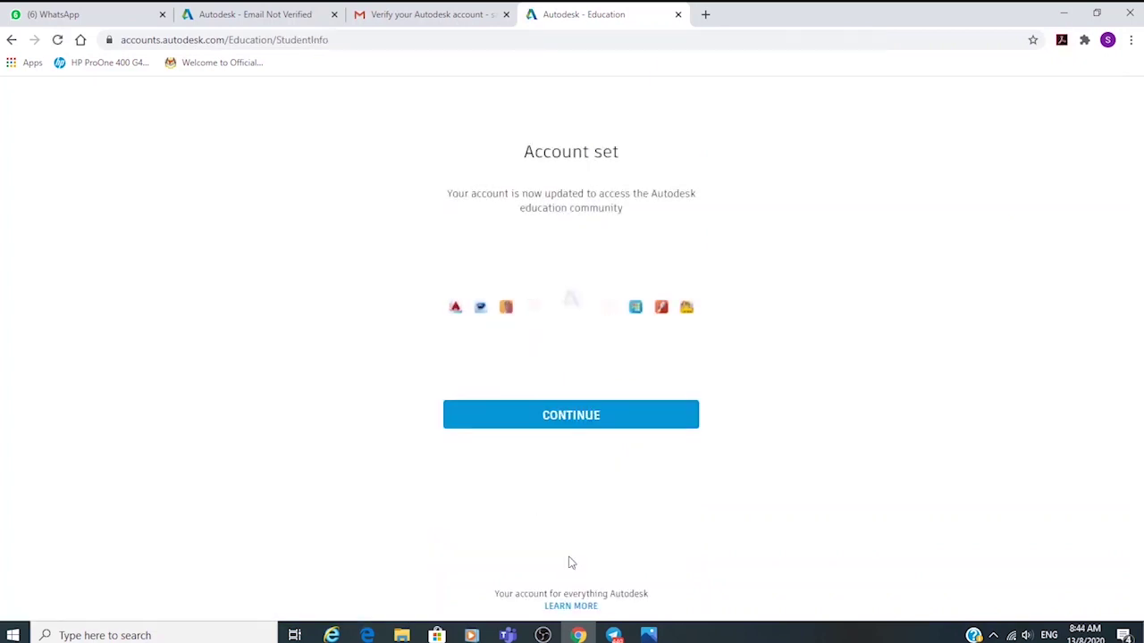
# - Continue past Account set, begin the eligibility check, and submit the pre-filled details with VERIFY
pyautogui.click(568, 422)
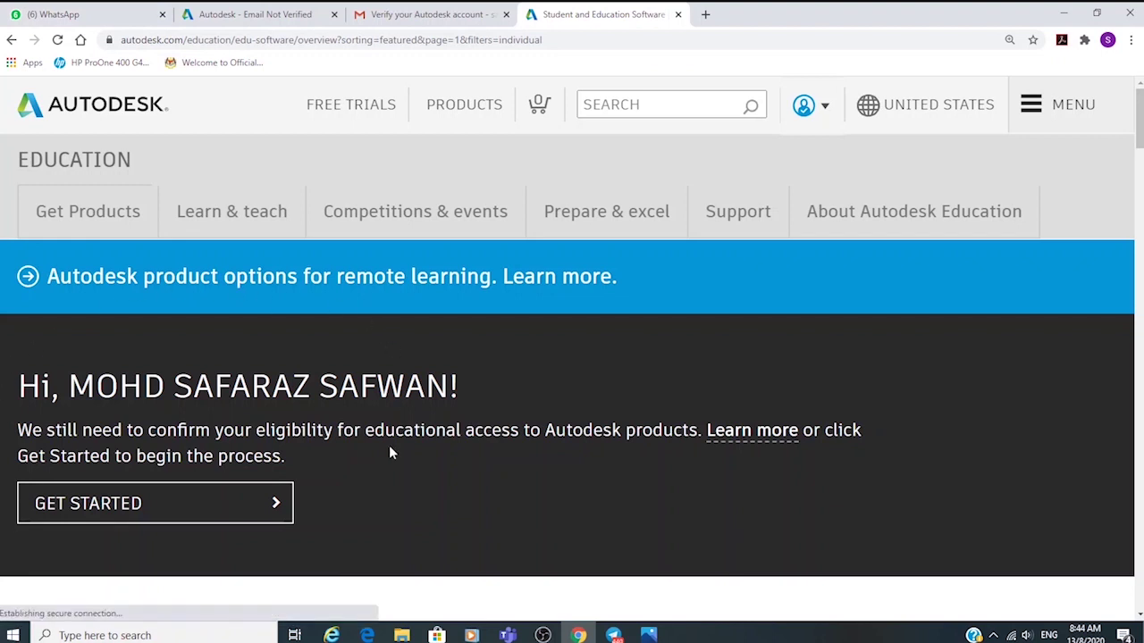
pyautogui.click(278, 505)
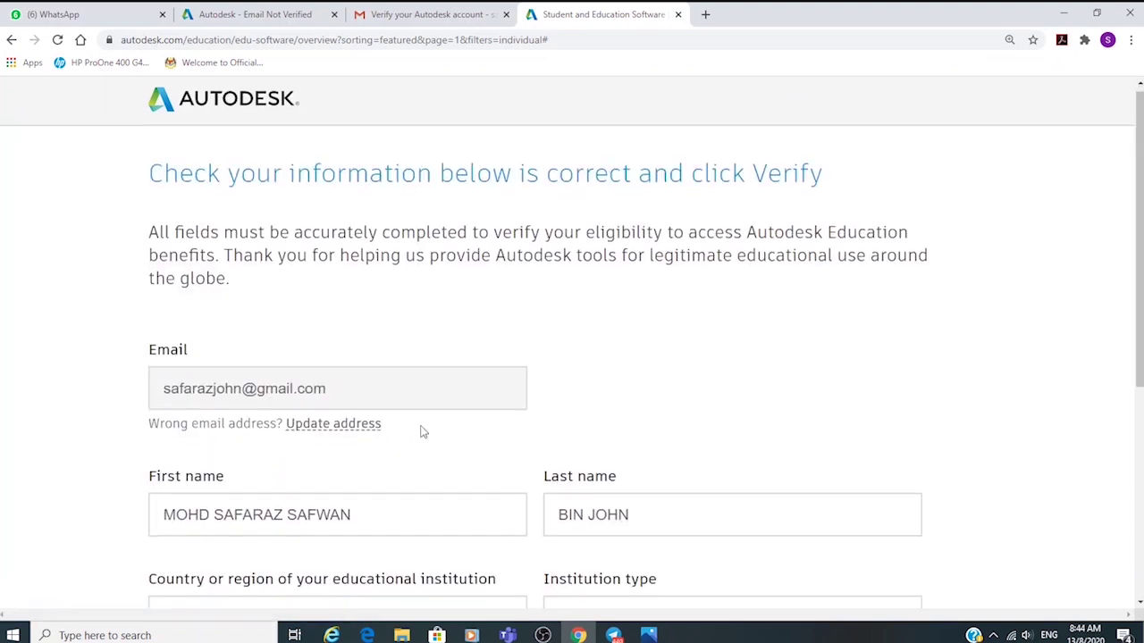
pyautogui.scroll(-2, 464, 414)
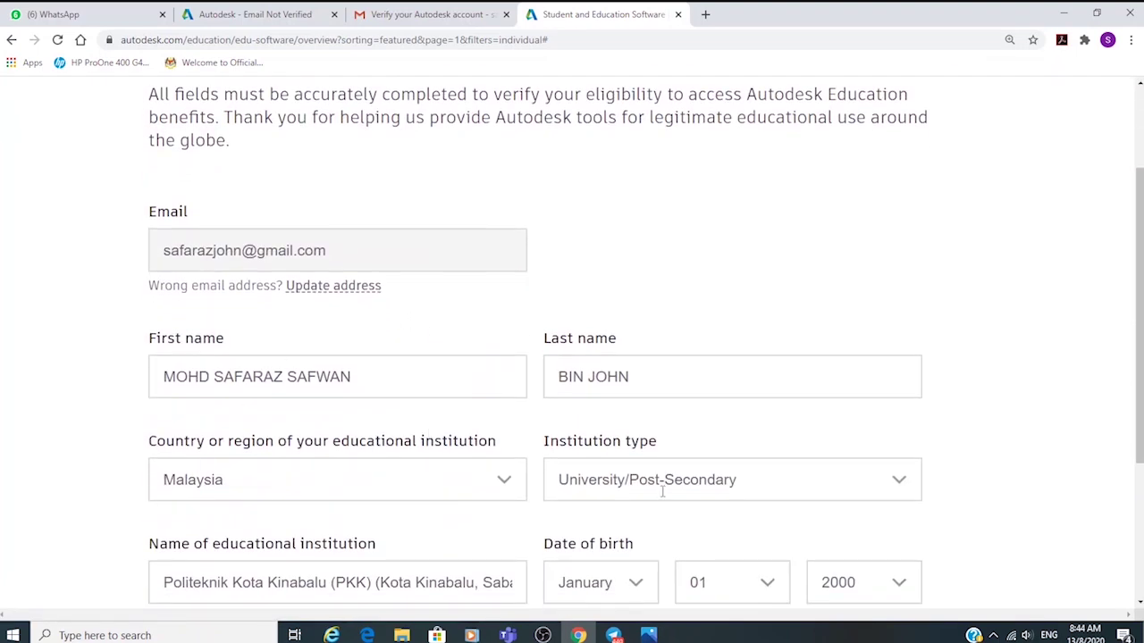
pyautogui.scroll(-2, 664, 484)
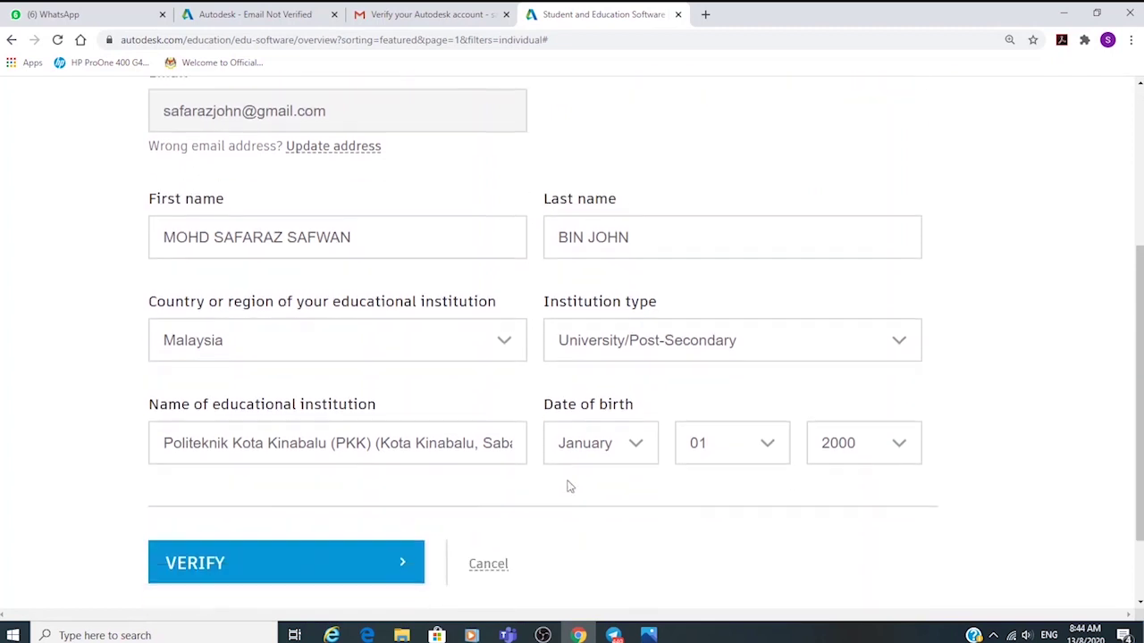
pyautogui.click(407, 563)
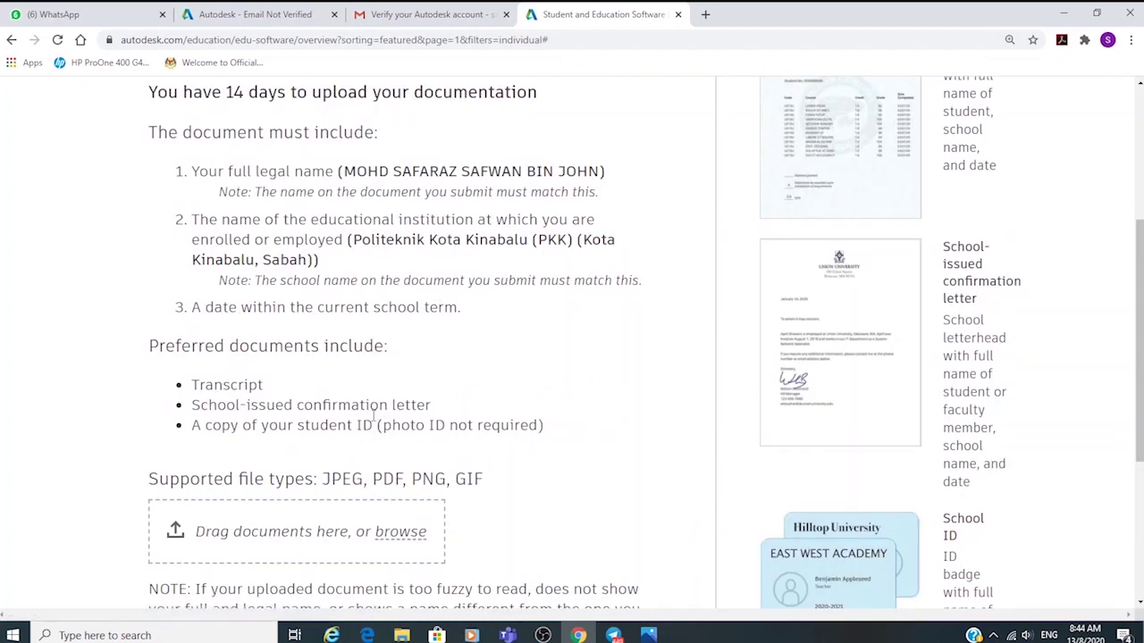
# - Scroll down to the proof-upload box accepting JPEG, PDF, PNG or GIF documents
pyautogui.scroll(-2, 373, 416)
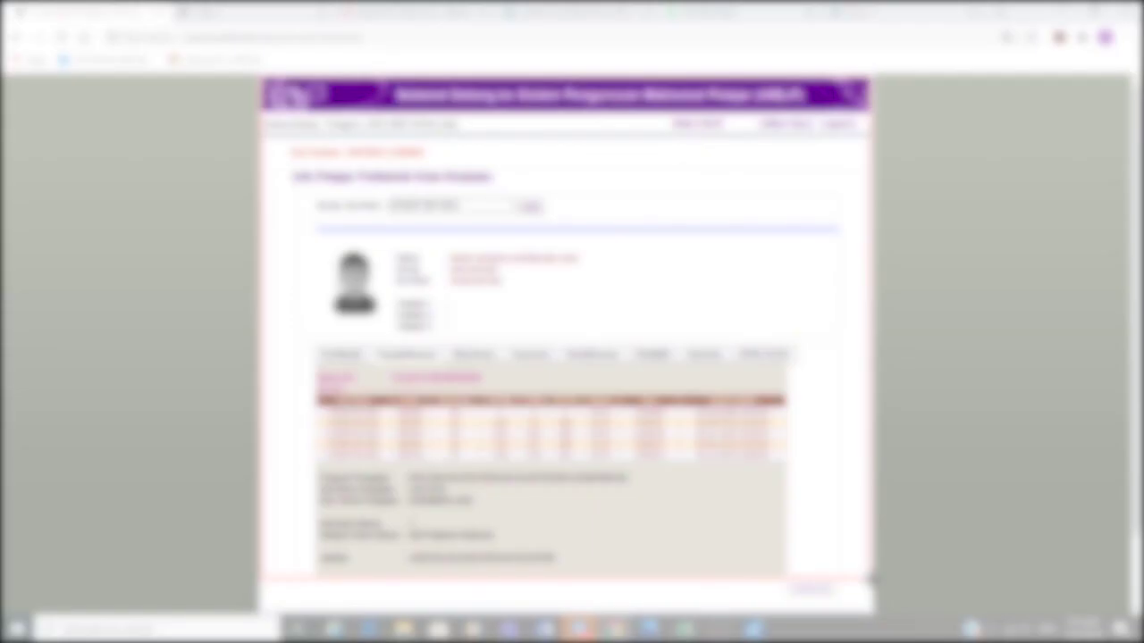
pyautogui.moveTo(871, 579)
pyautogui.mouseDown()
pyautogui.moveTo(871, 601)
pyautogui.moveTo(868, 577)
pyautogui.mouseUp()
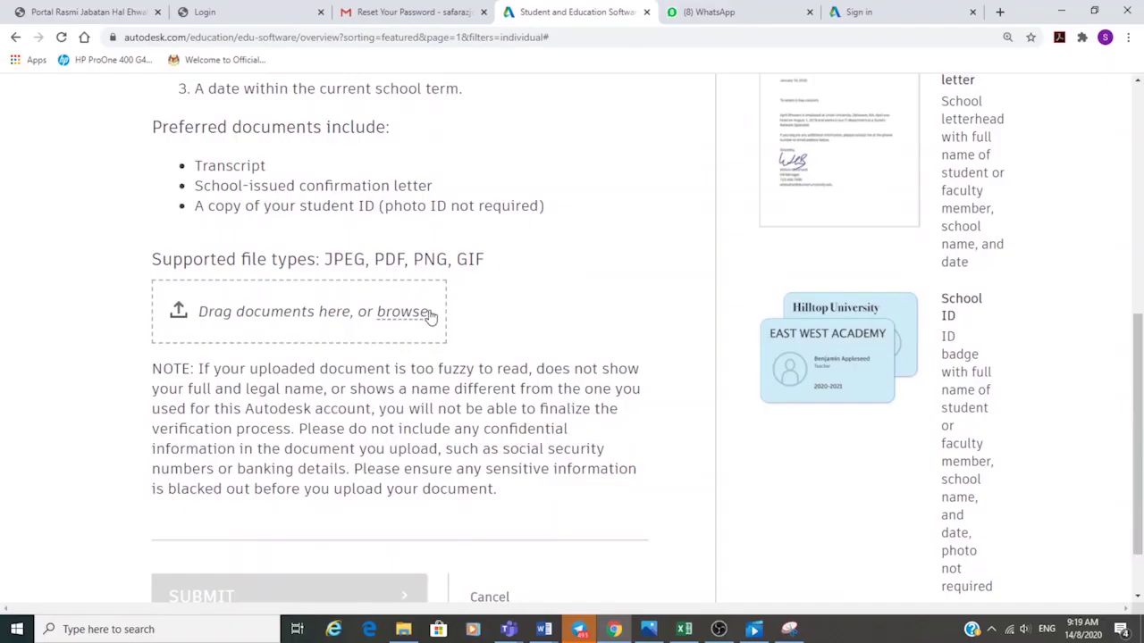
# - Attach proof.PNG as the enrollment proof and submit it
pyautogui.click(412, 322)
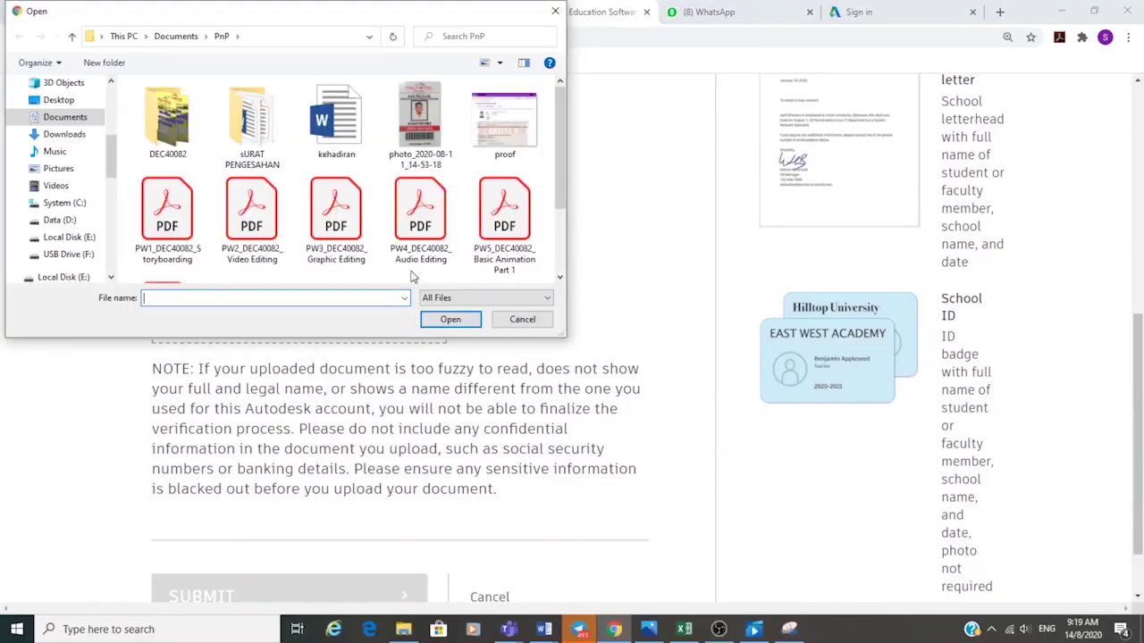
pyautogui.click(506, 134)
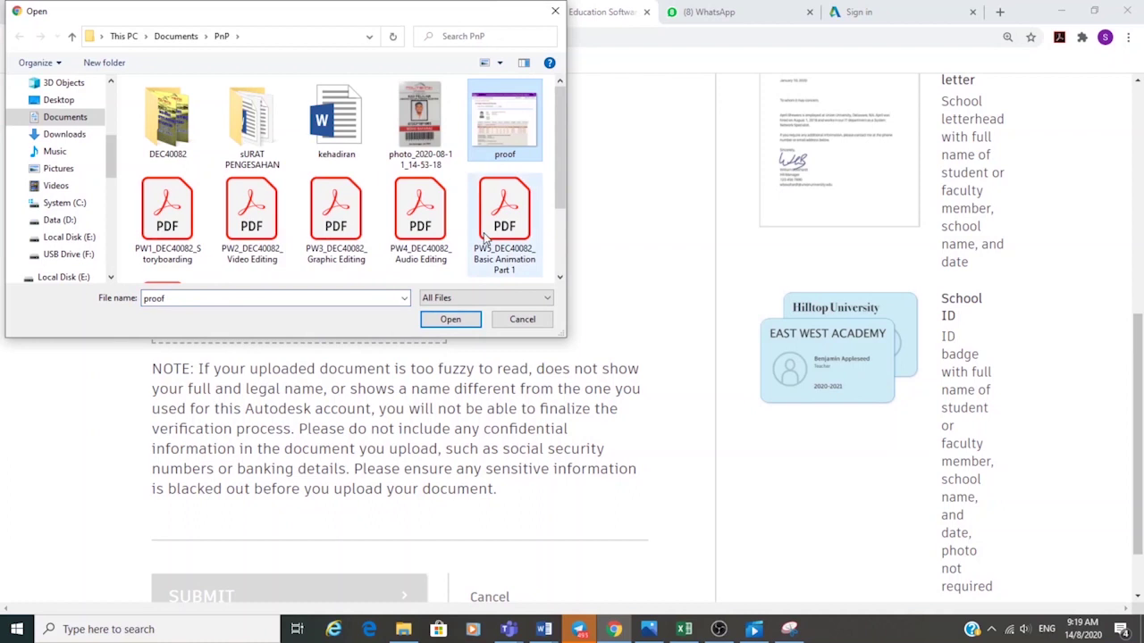
pyautogui.click(451, 319)
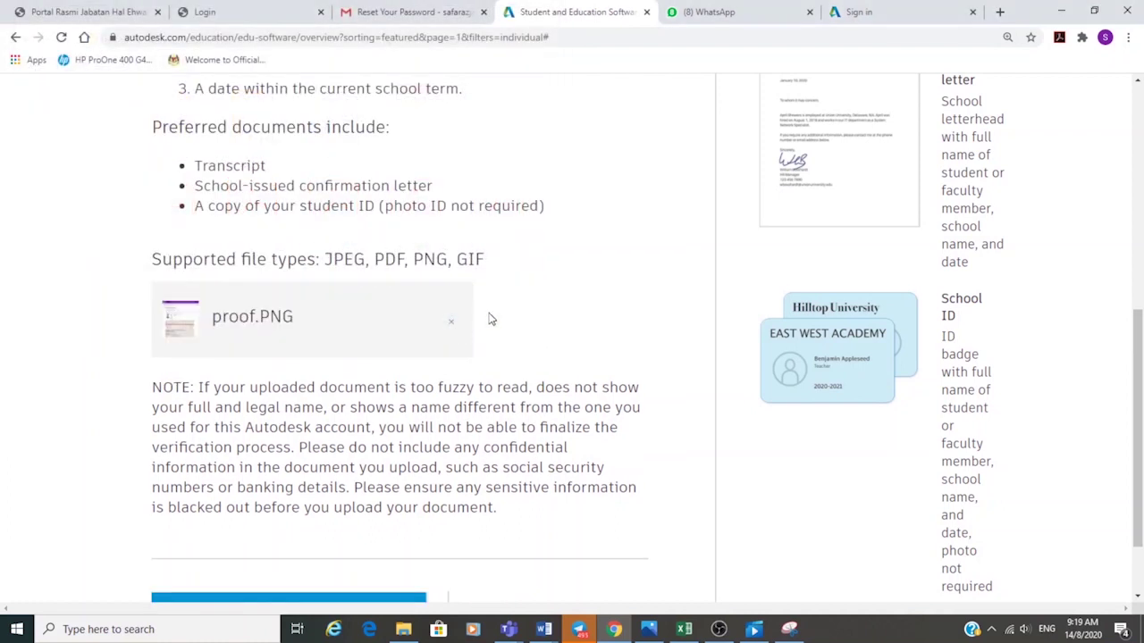
pyautogui.scroll(-1, 536, 308)
pyautogui.click(400, 524)
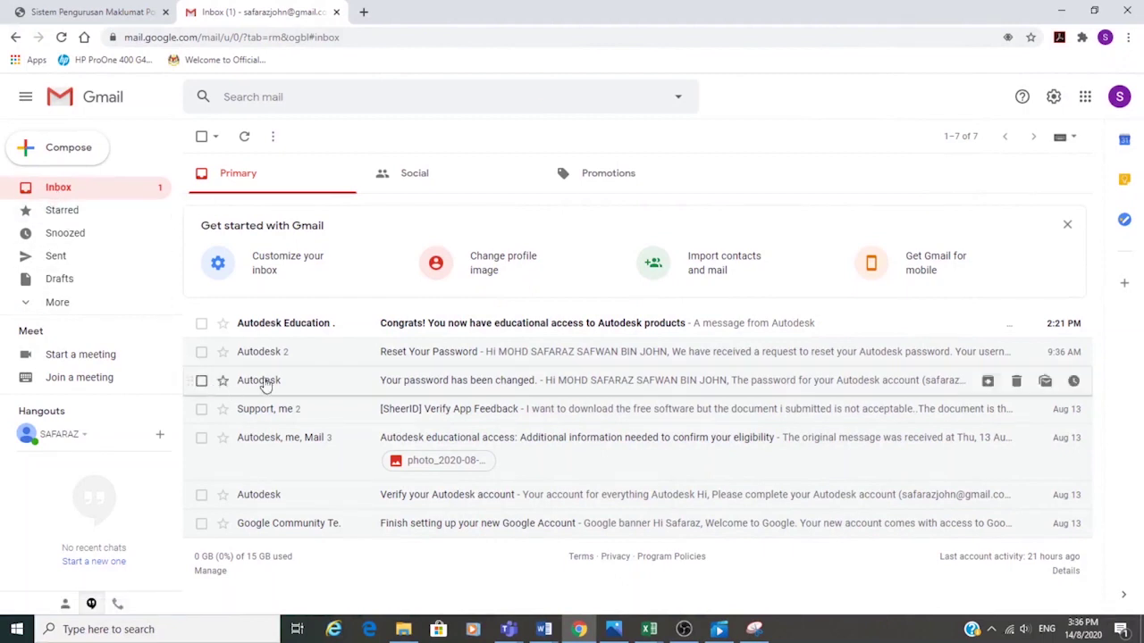
# - Open the 'Congrats! You now have educational access' email and follow its GET PRODUCTS link
pyautogui.click(471, 329)
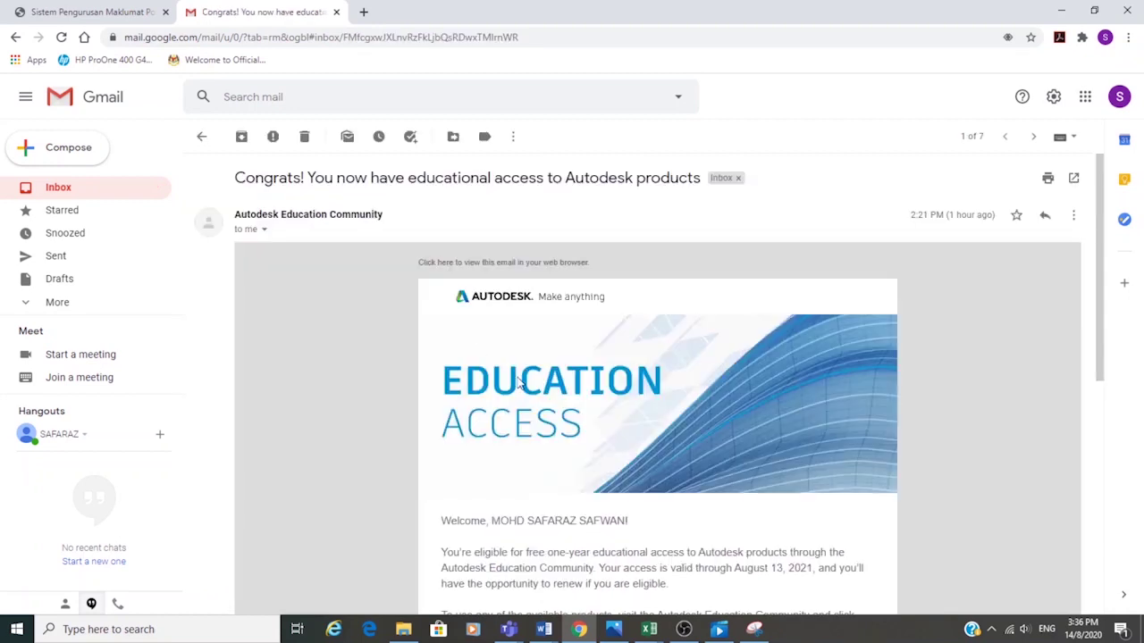
pyautogui.scroll(-3, 518, 382)
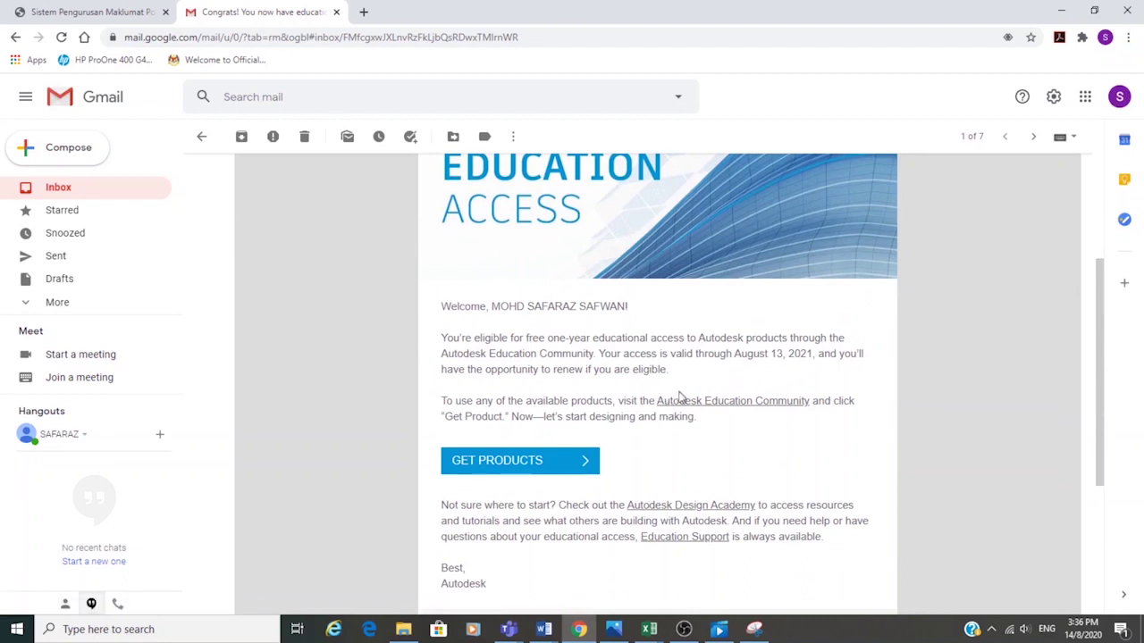
pyautogui.click(536, 474)
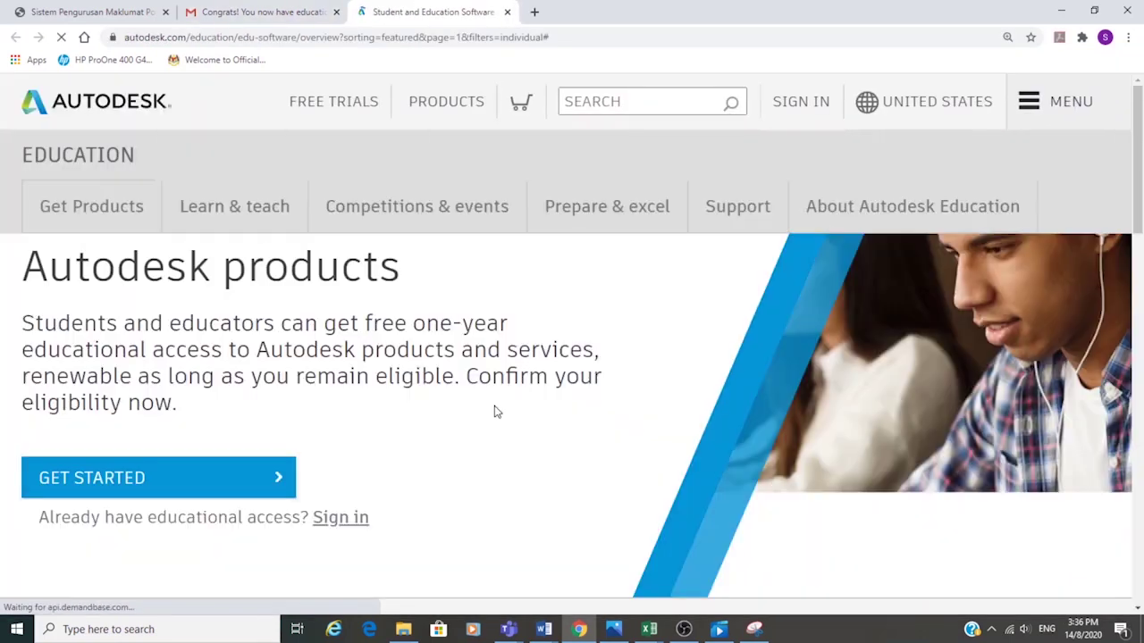
# - On the AutoCAD card, set the download to Windows, version 2020, English
pyautogui.scroll(-4, 492, 408)
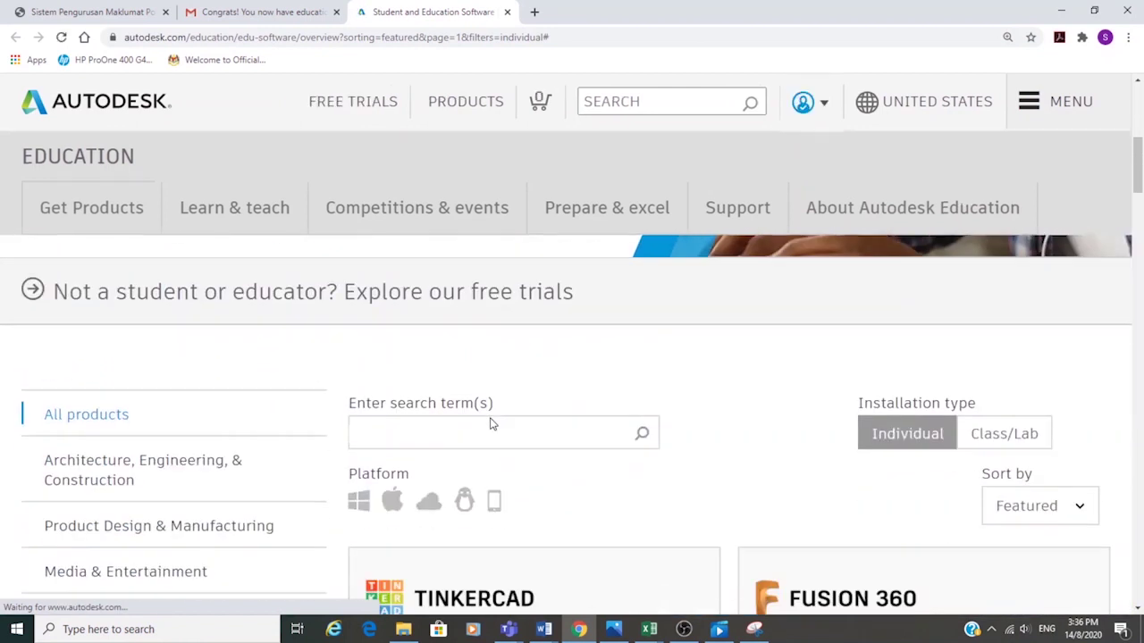
pyautogui.scroll(-6, 491, 424)
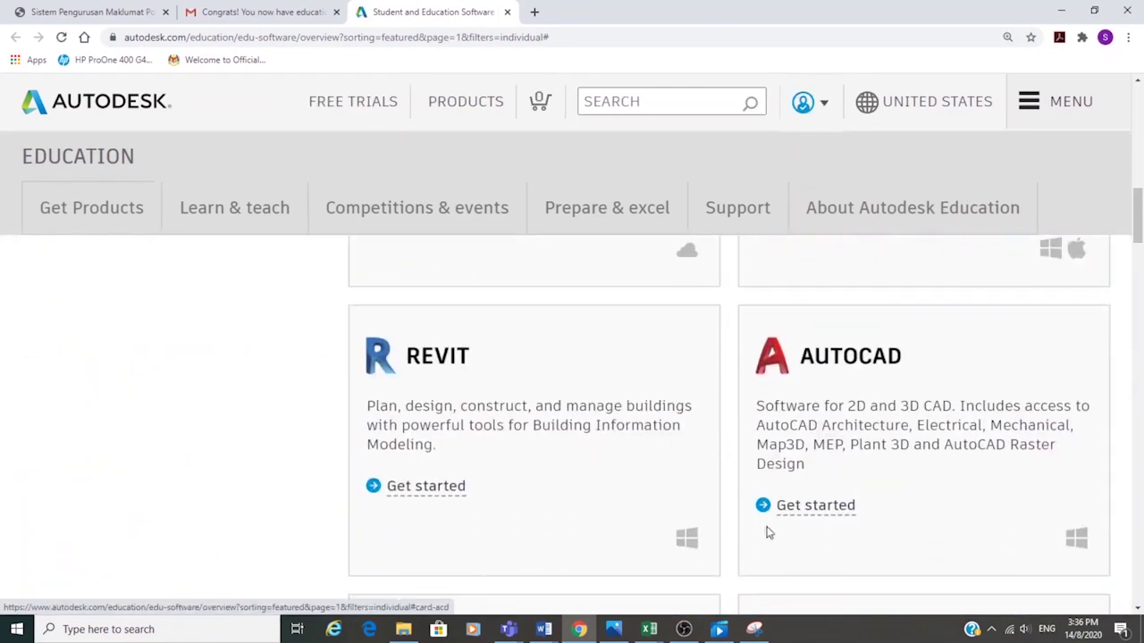
pyautogui.click(798, 516)
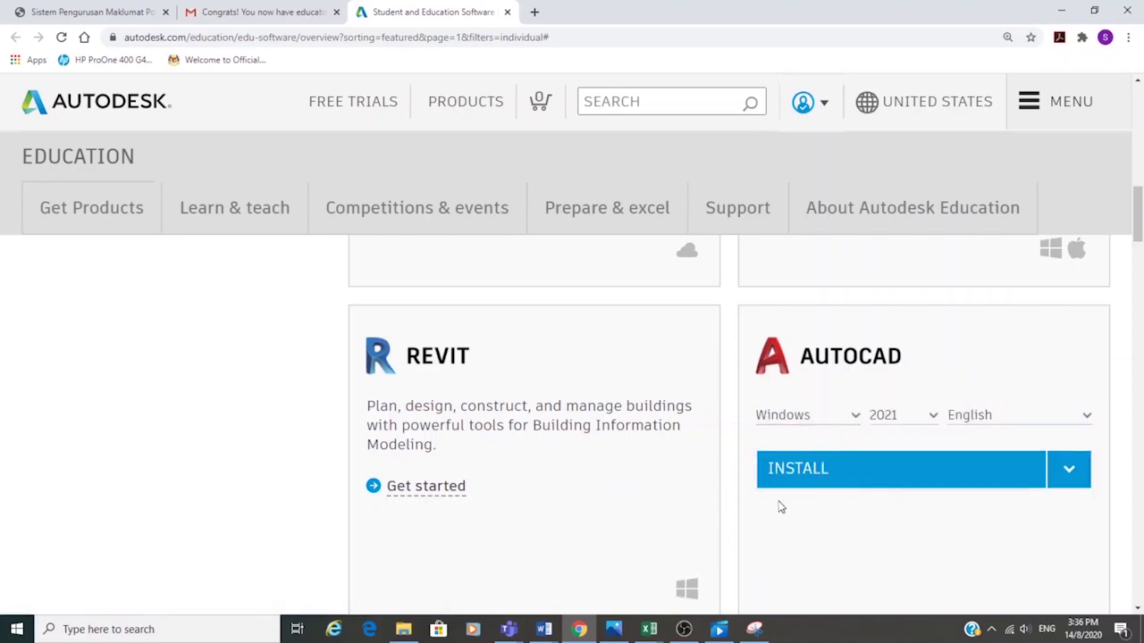
pyautogui.click(855, 420)
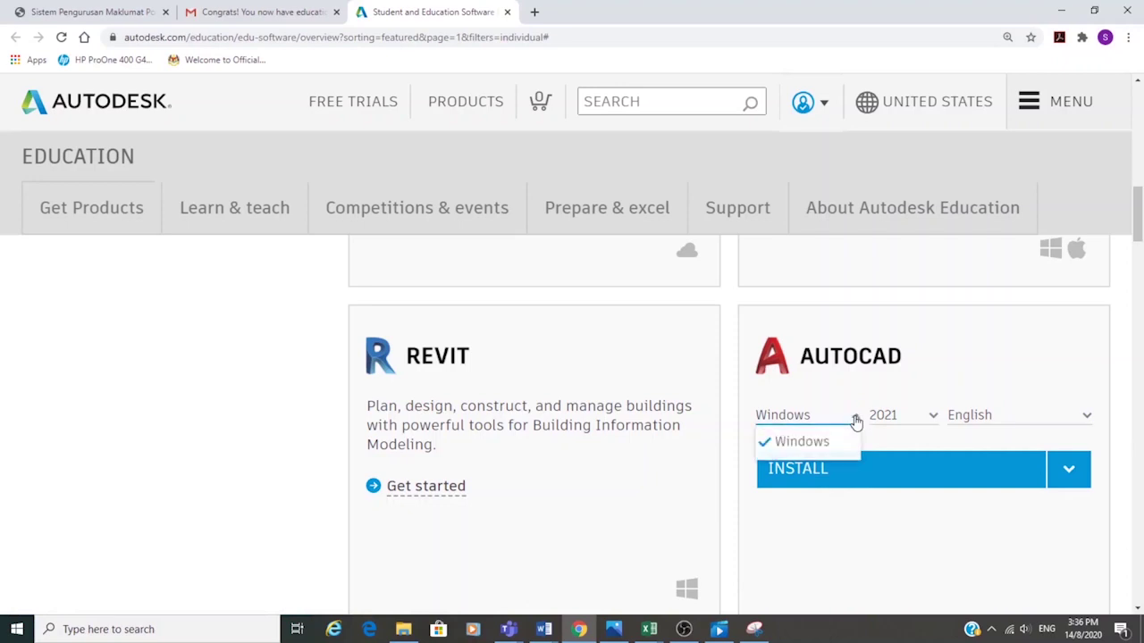
pyautogui.click(934, 417)
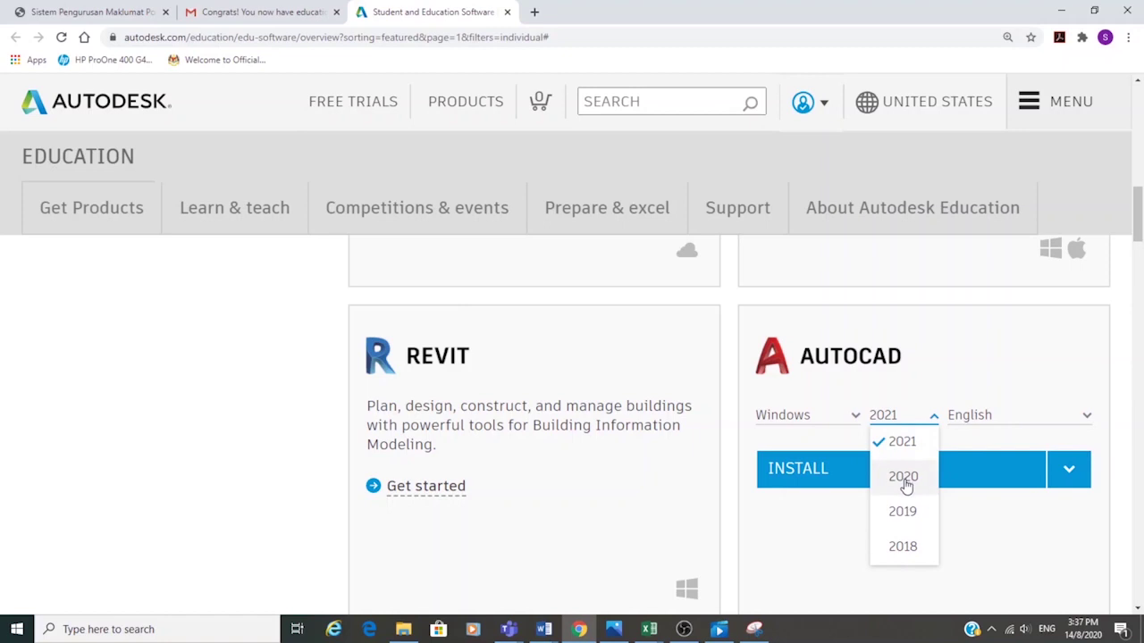
pyautogui.click(904, 479)
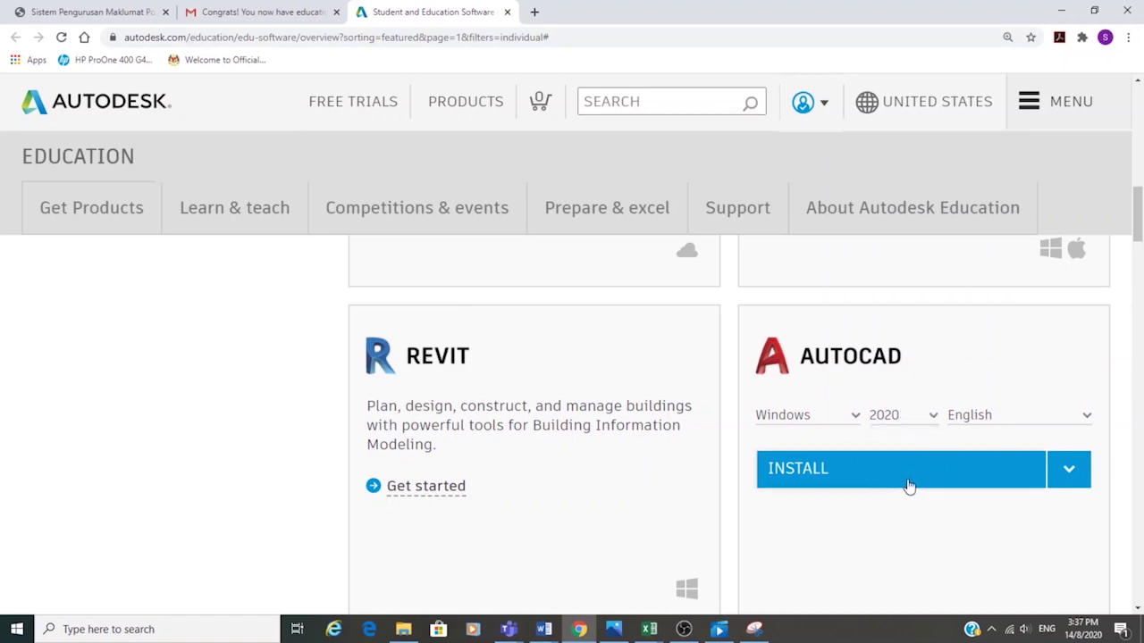
pyautogui.click(1088, 421)
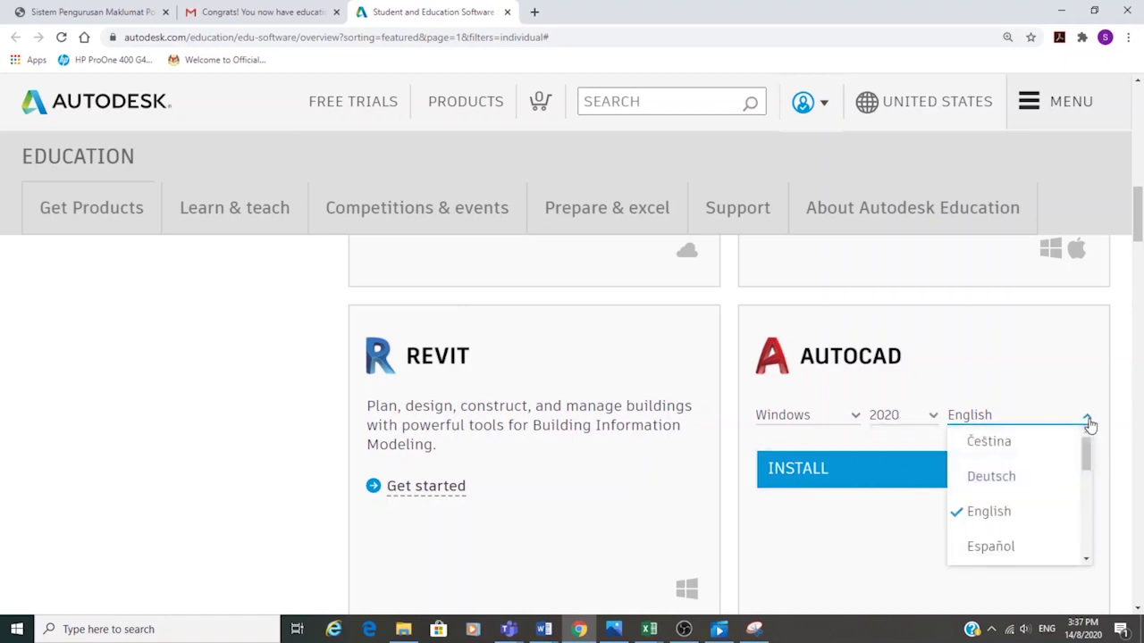